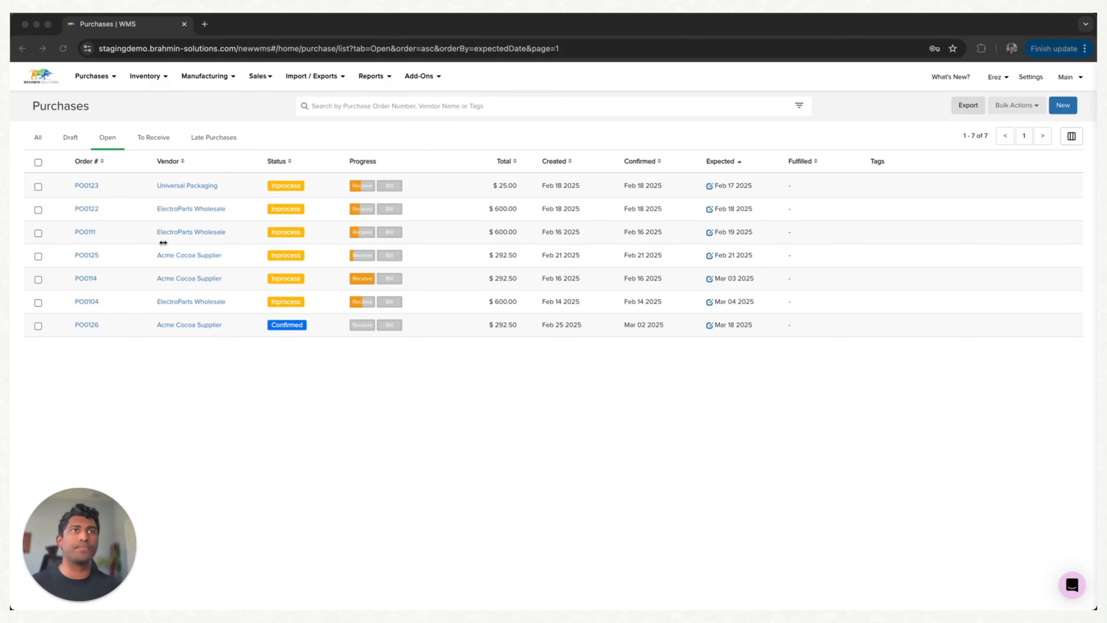
# Generate a purchase order from the purchase reorder report for all listed products, and clear the selection
pyautogui.click(96, 78)
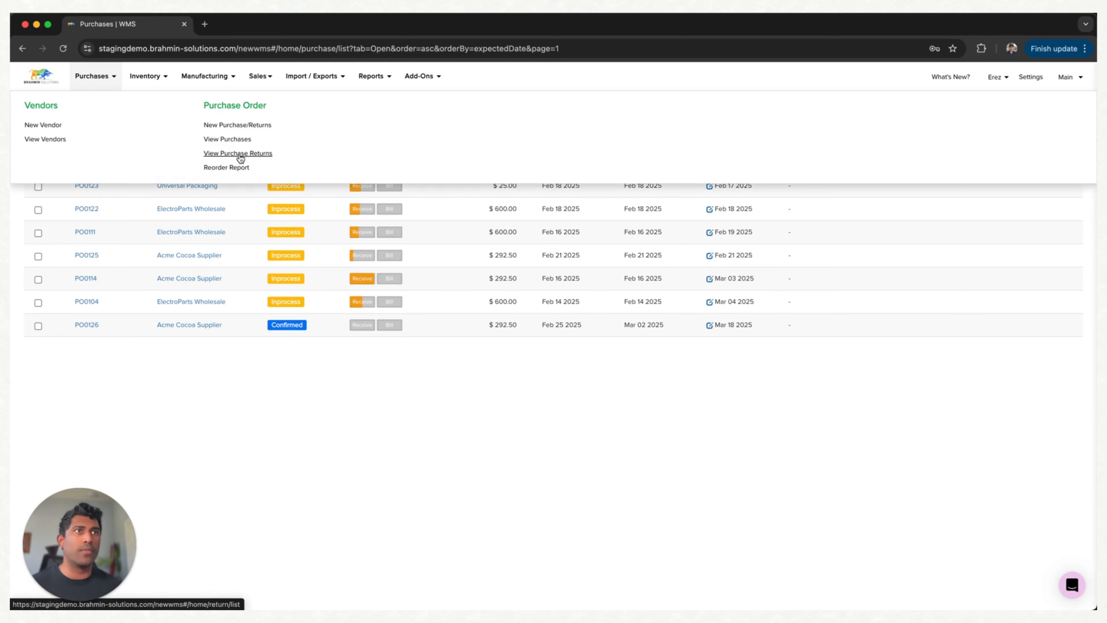
pyautogui.click(234, 168)
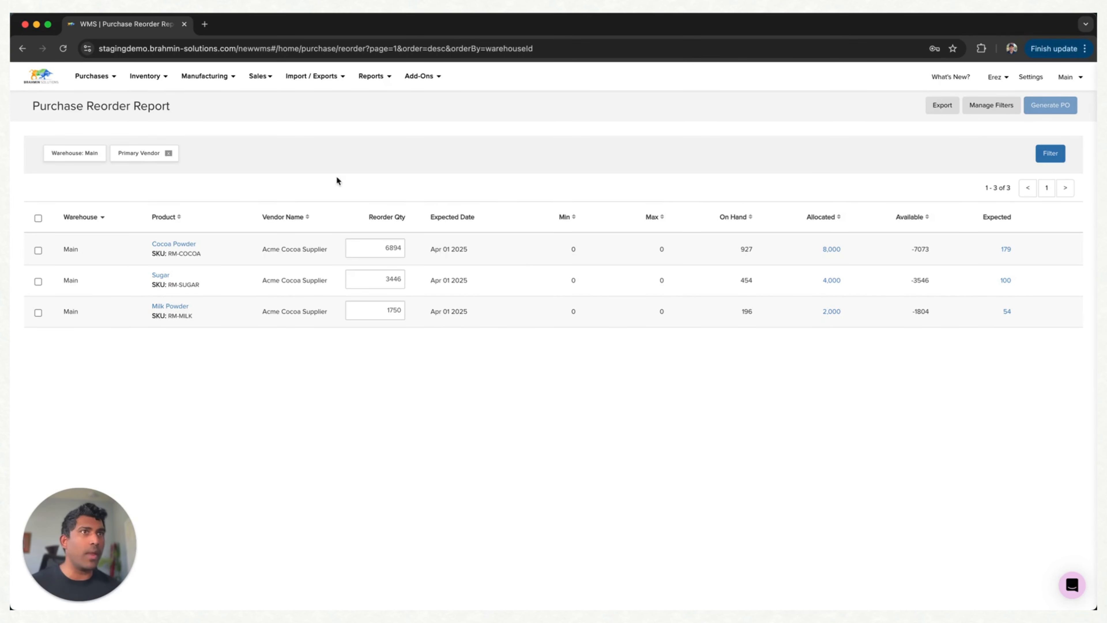
pyautogui.click(38, 218)
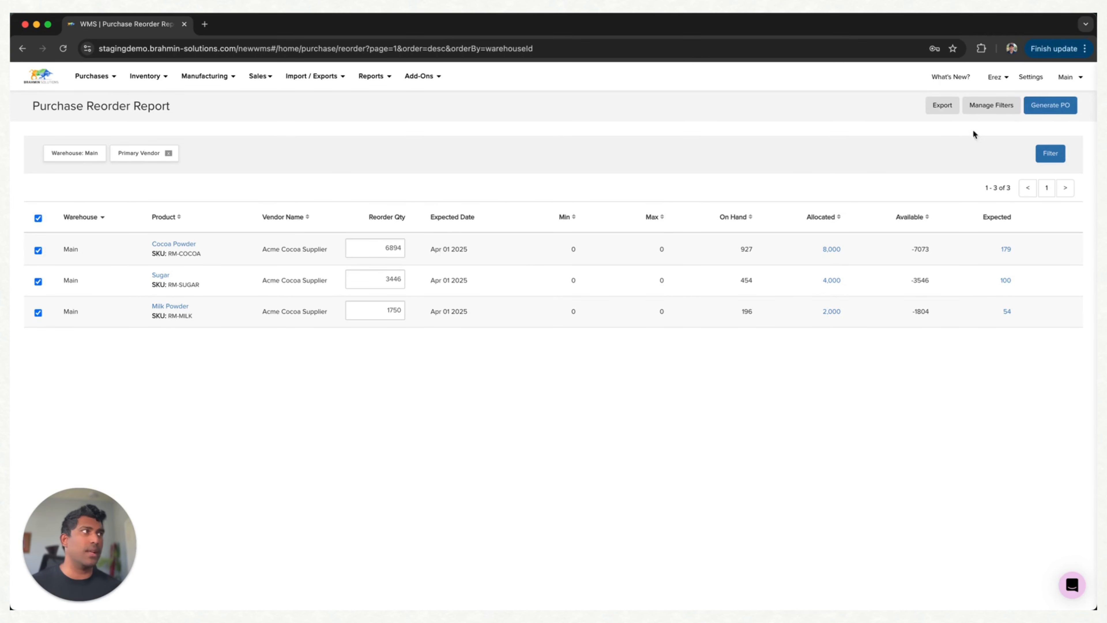
pyautogui.click(1054, 106)
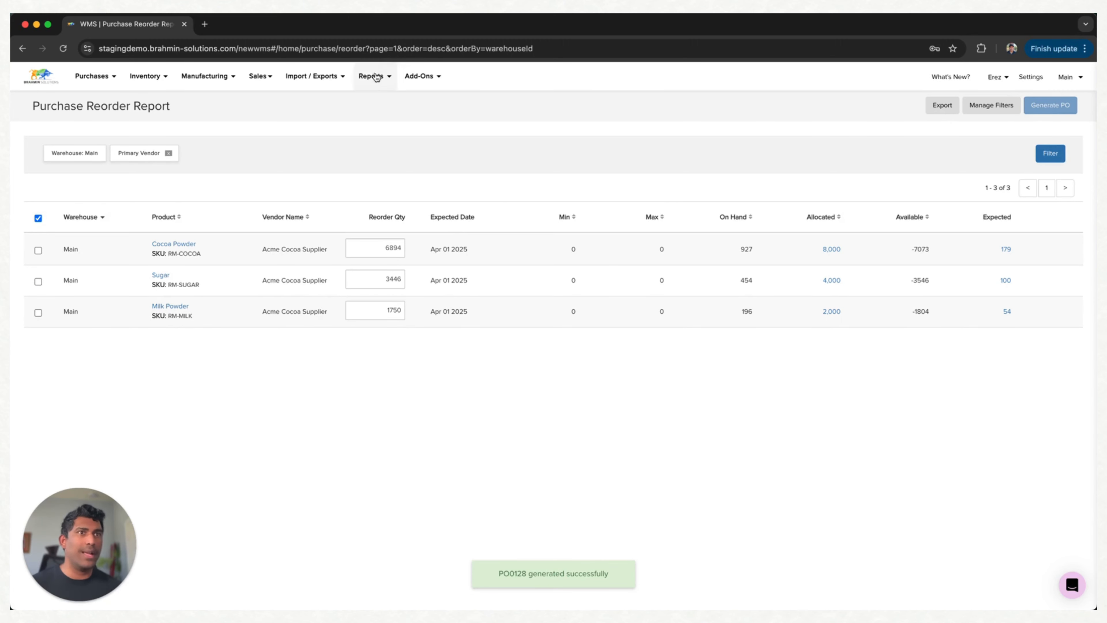
pyautogui.click(38, 218)
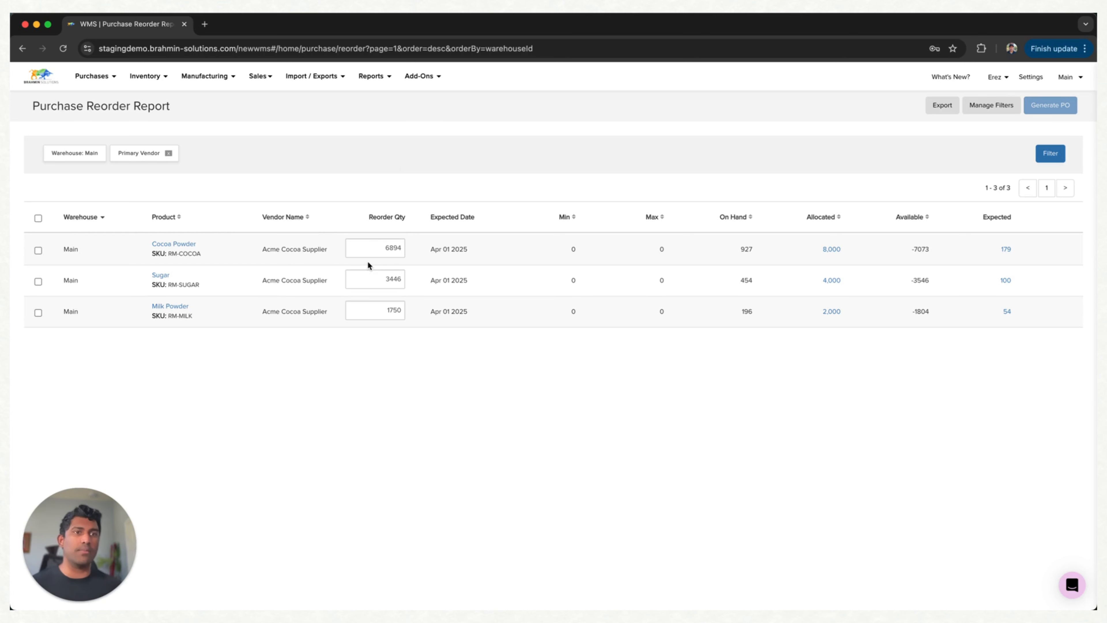
# Start a new purchase order and assign Acme Cocoa Supplier as its vendor
pyautogui.click(94, 76)
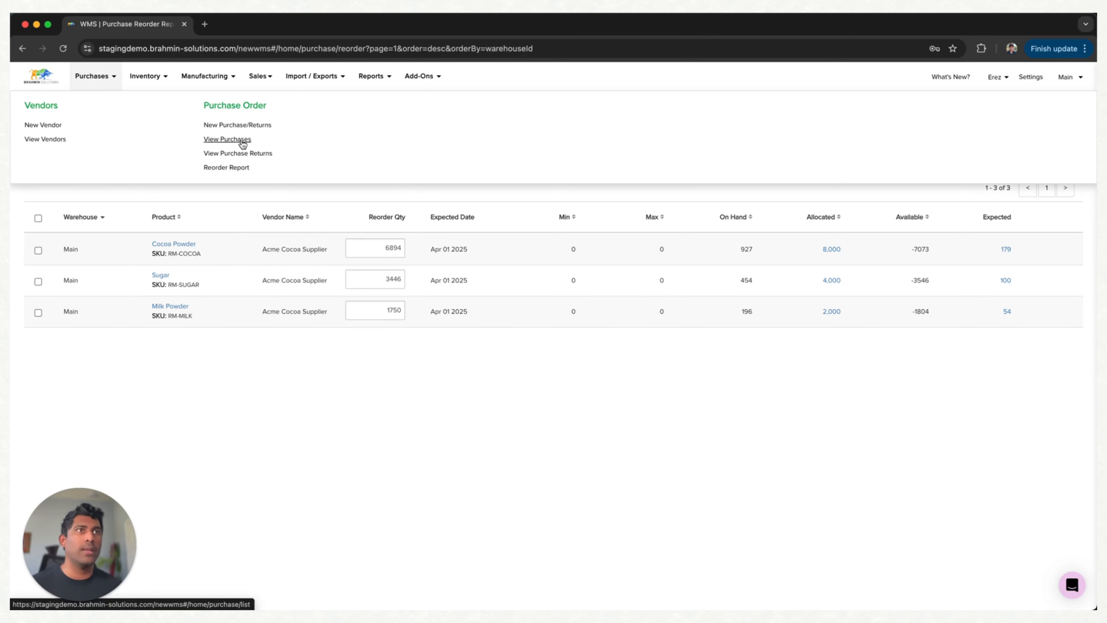
pyautogui.click(245, 127)
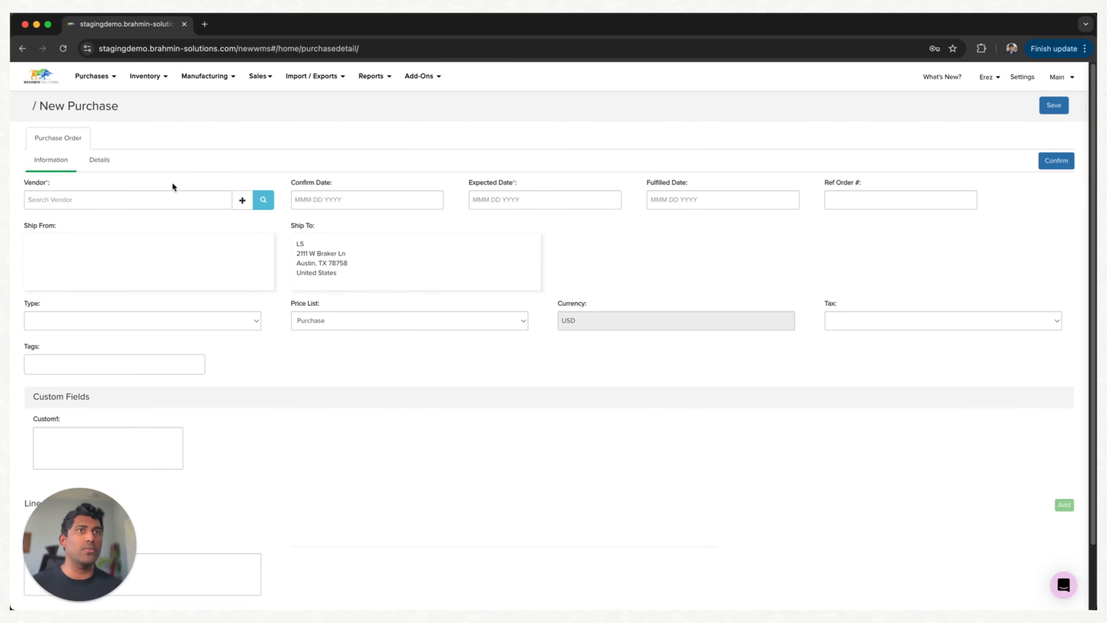
pyautogui.click(163, 196)
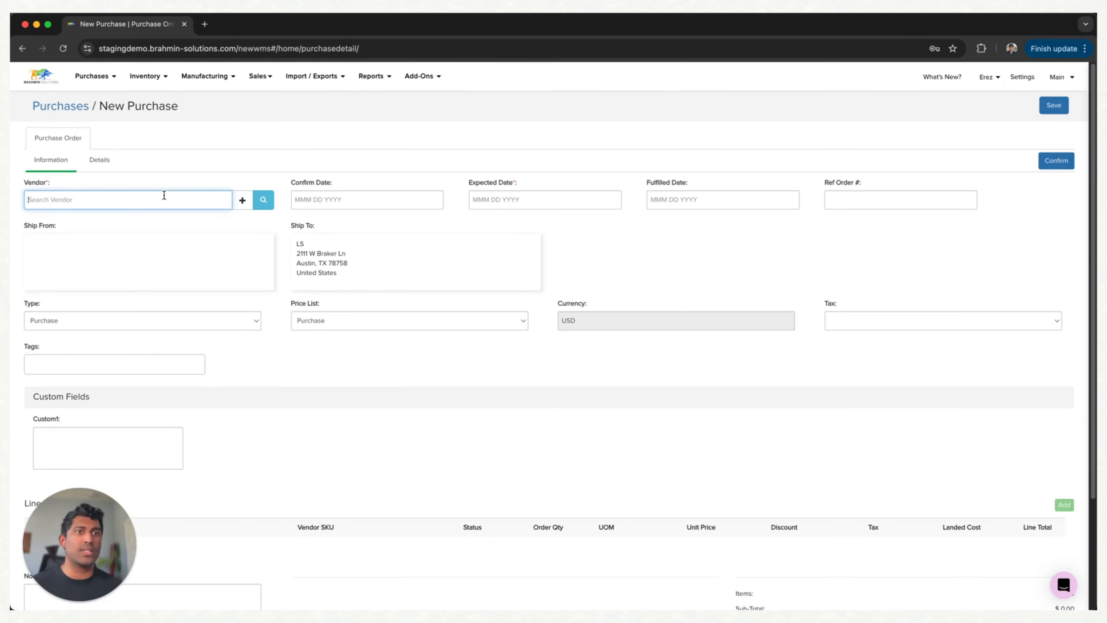
pyautogui.click(263, 199)
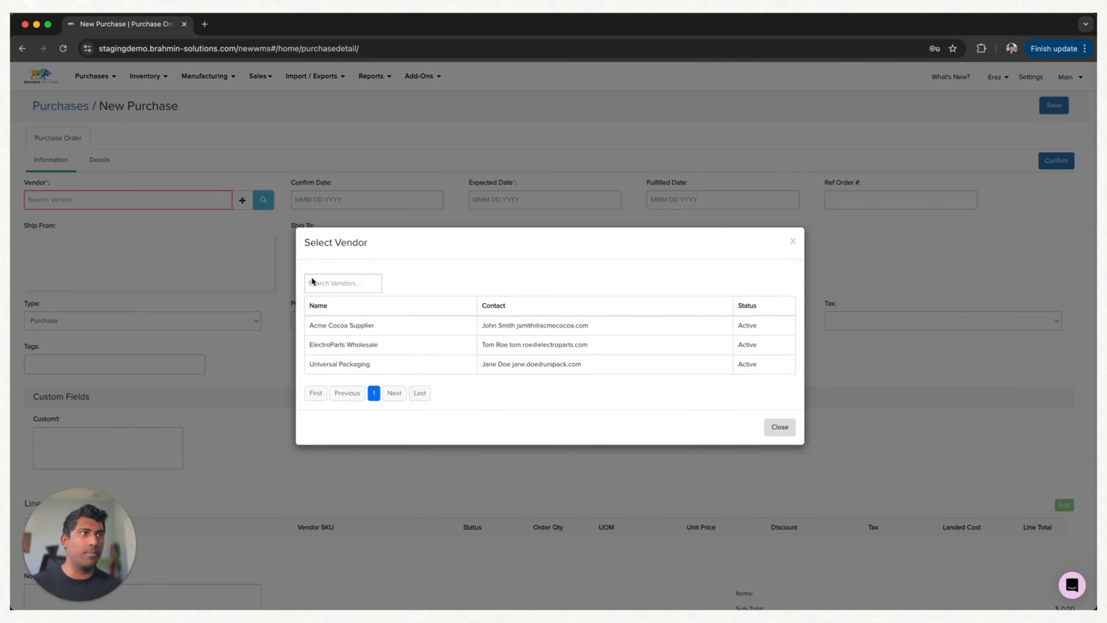
pyautogui.click(402, 330)
# Add Cocoa Powder and Sugar as line items on the new purchase order
pyautogui.scroll(-3, 480, 331)
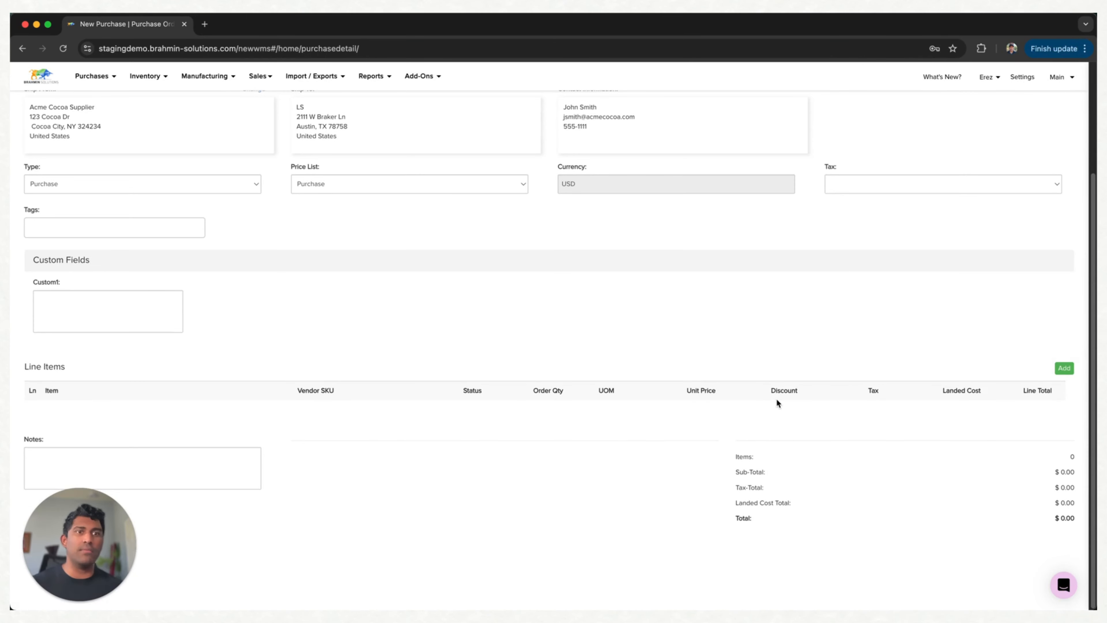
pyautogui.click(1064, 367)
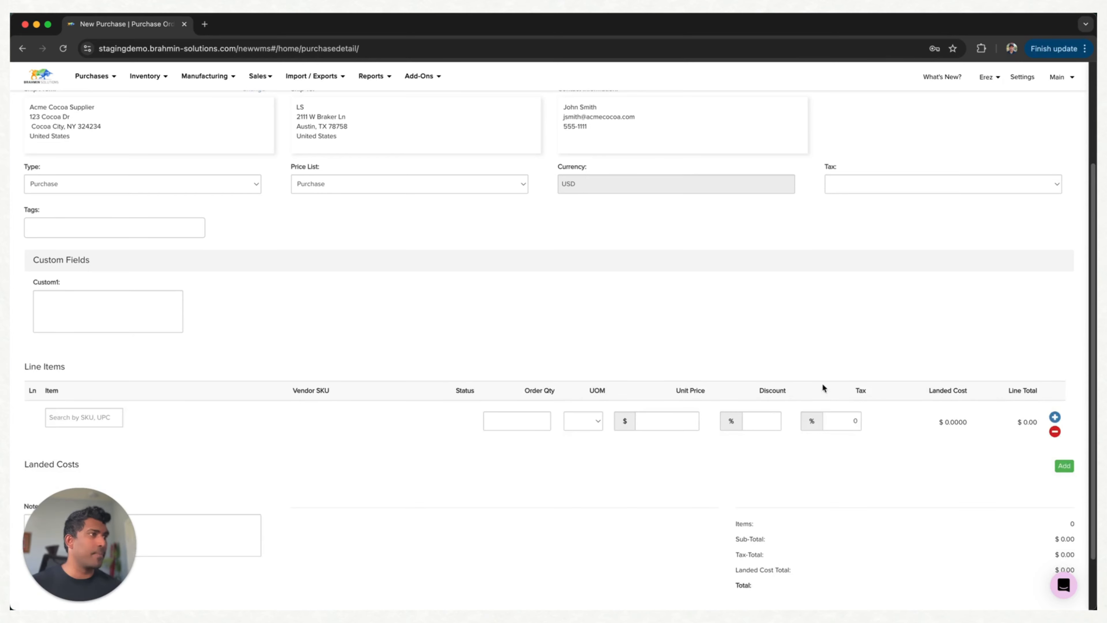
pyautogui.scroll(-2, 137, 417)
pyautogui.click(98, 350)
pyautogui.write('co')
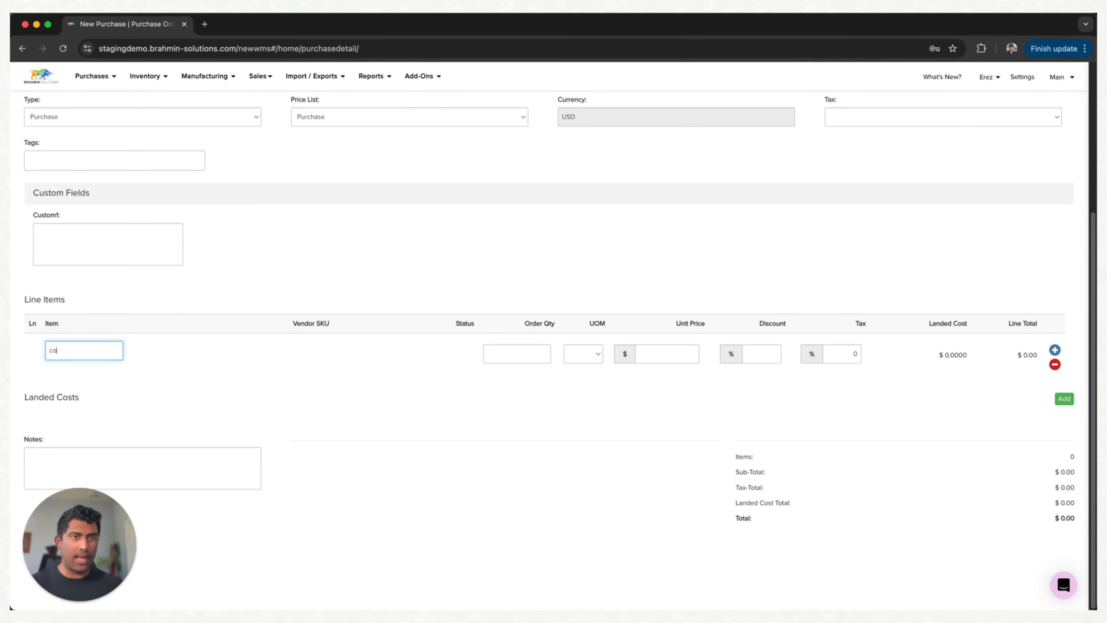
pyautogui.click(112, 385)
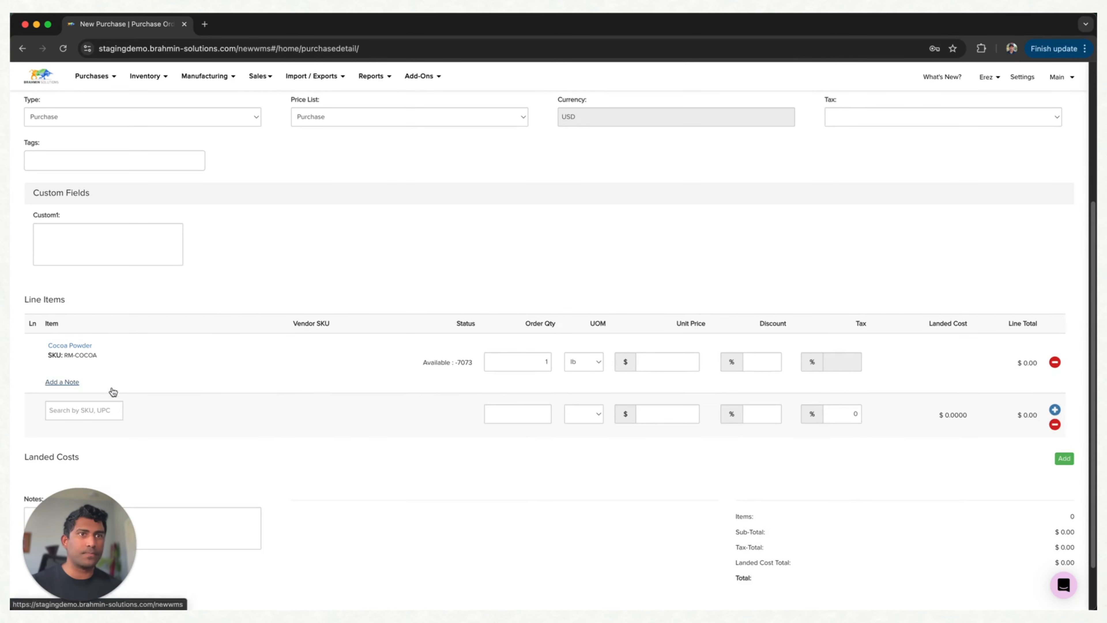
pyautogui.click(102, 402)
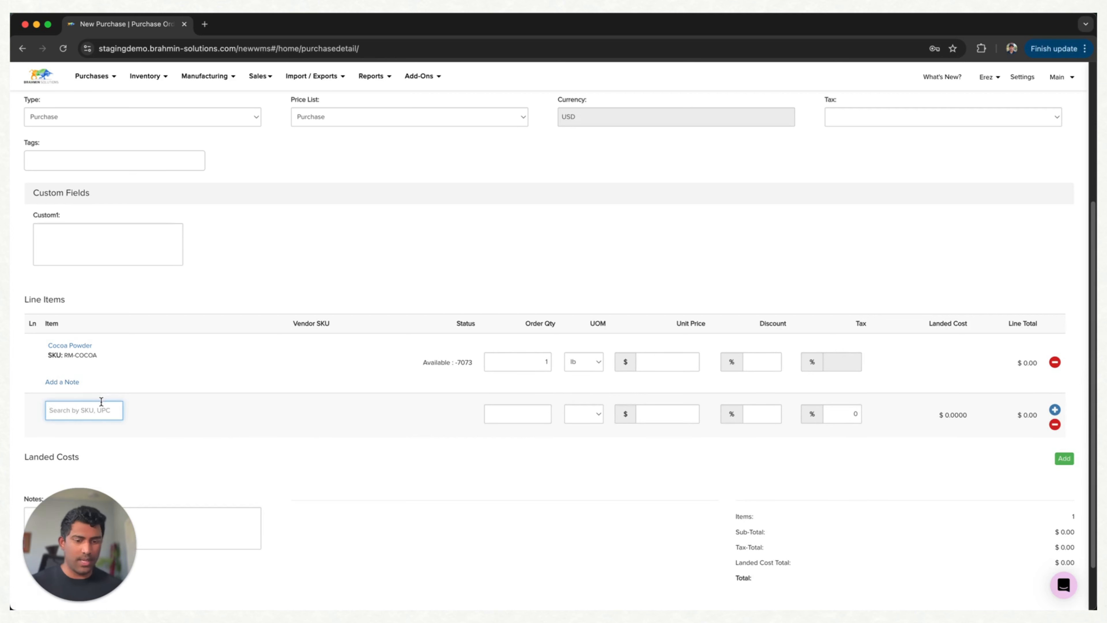
pyautogui.write('su')
pyautogui.click(130, 442)
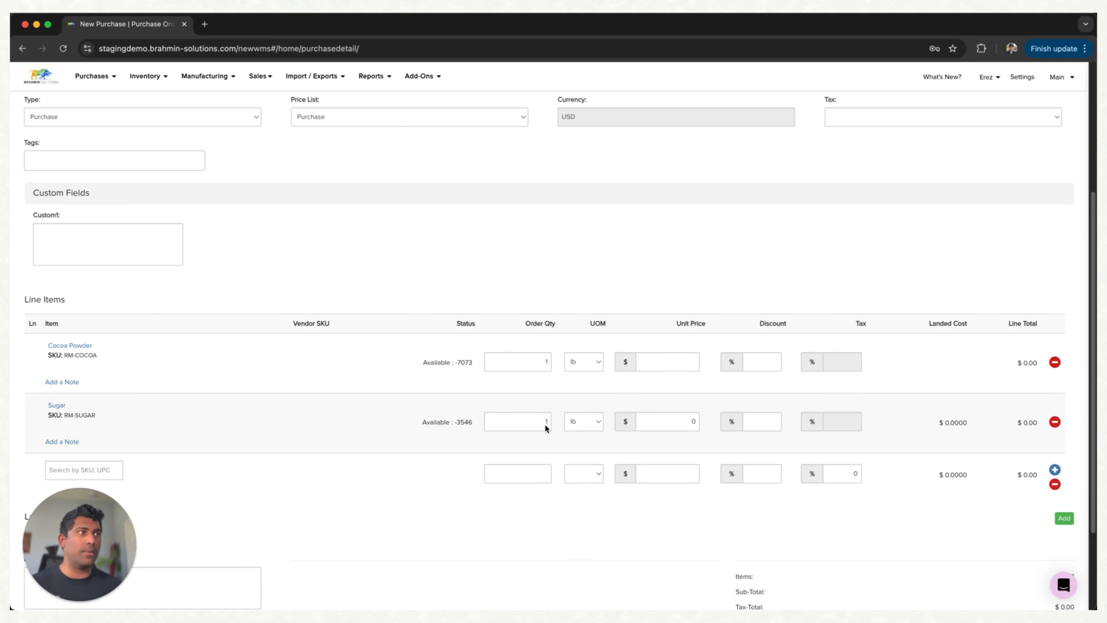
# In the Sugar variant's record, set the Purchase price per Pound to 1 and save the variant
pyautogui.click(54, 407)
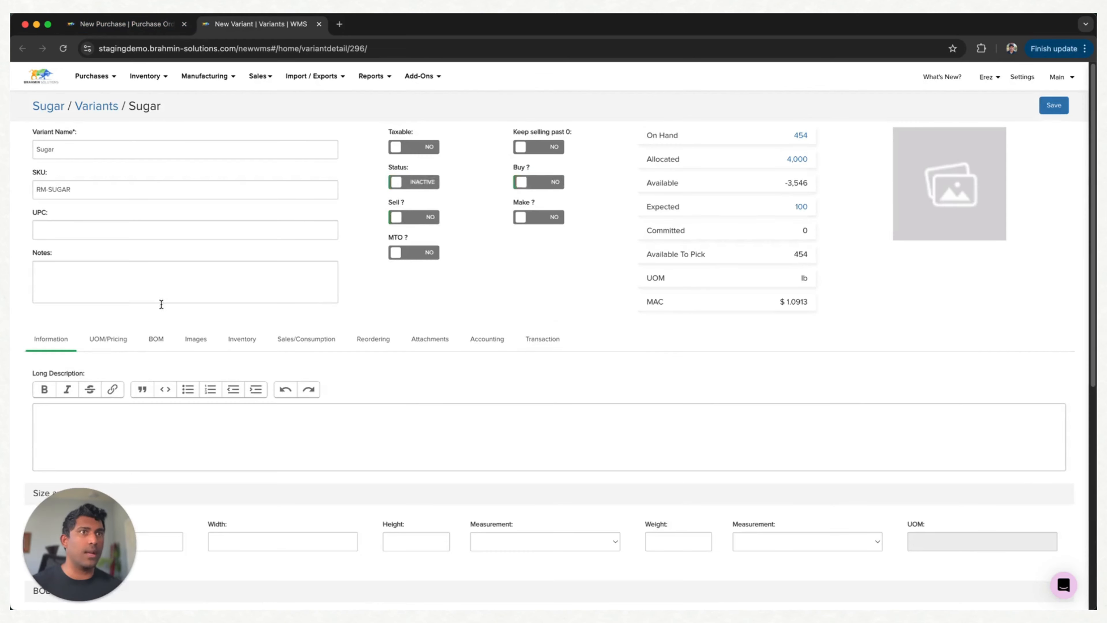
pyautogui.click(108, 339)
pyautogui.scroll(-2, 963, 466)
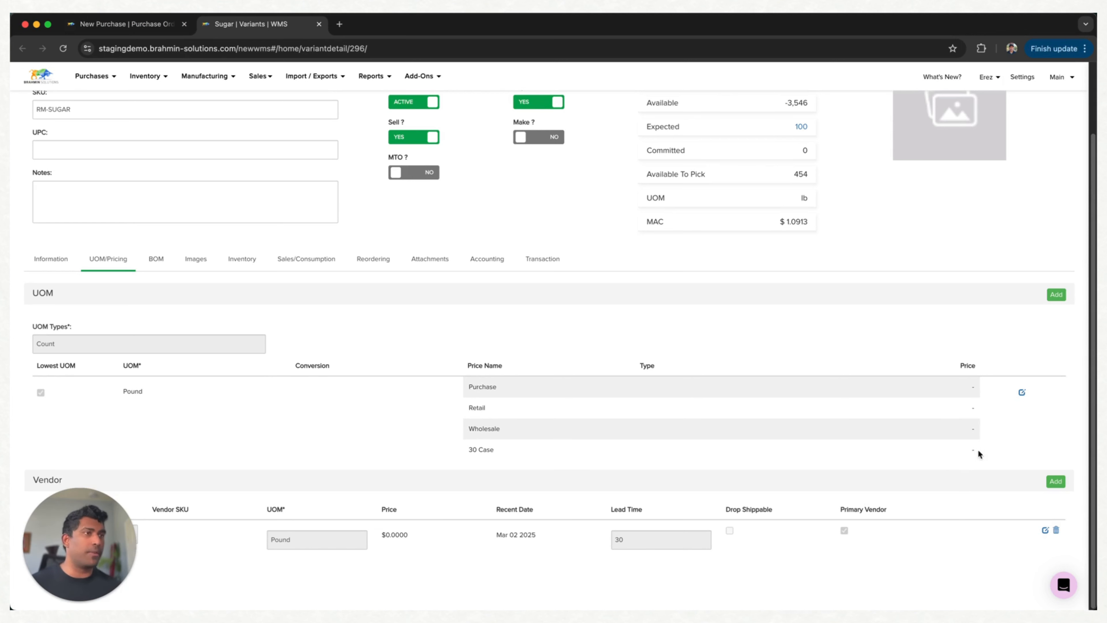
pyautogui.click(1021, 393)
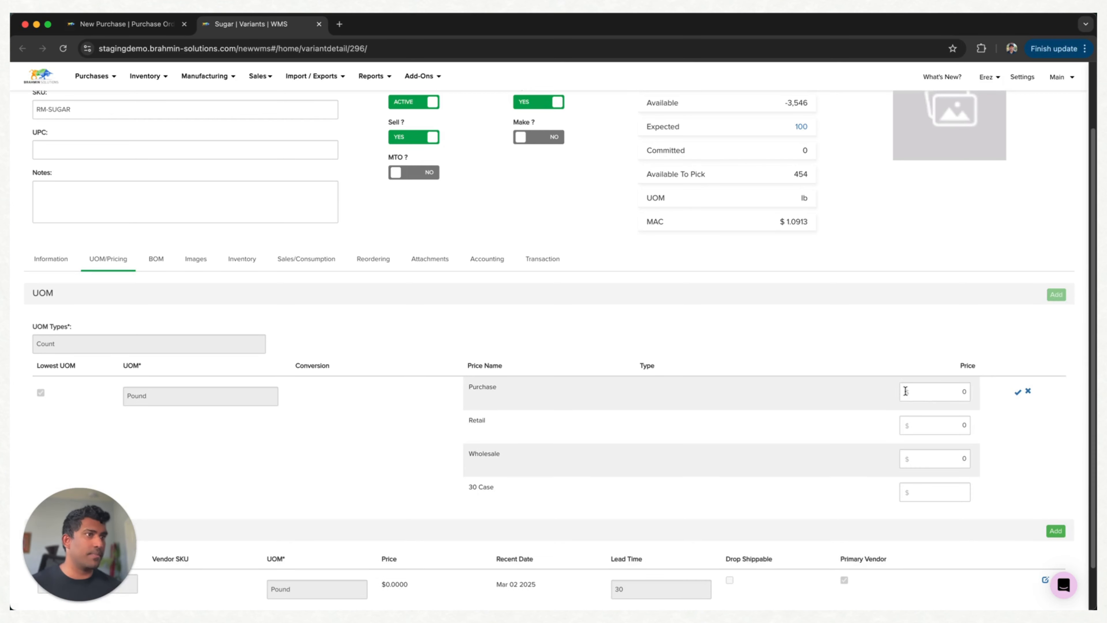
pyautogui.click(934, 391)
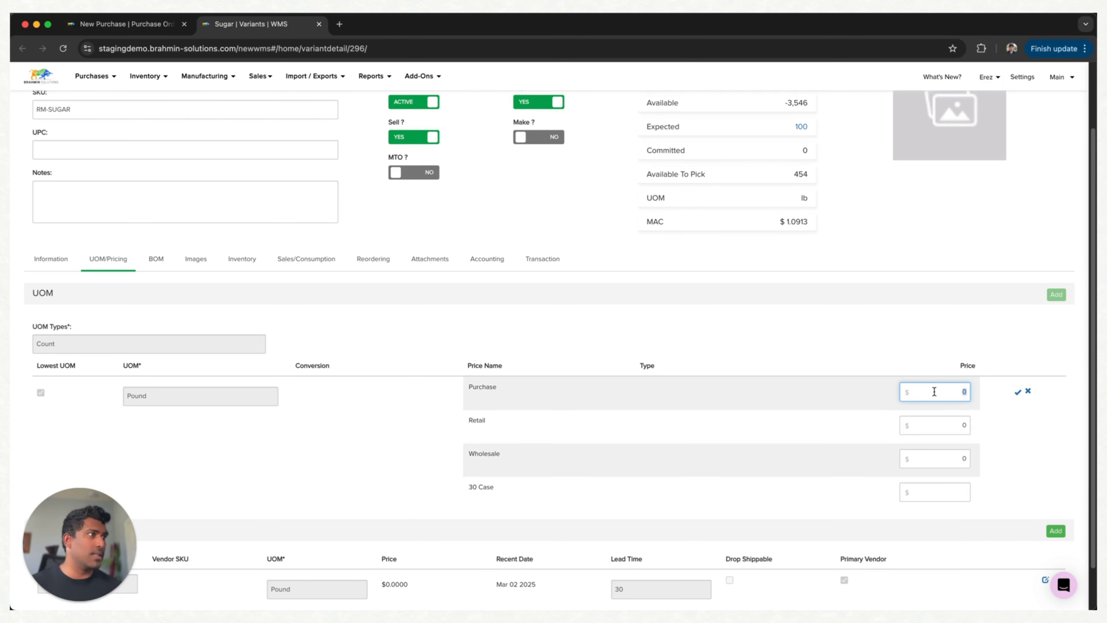
pyautogui.write('1')
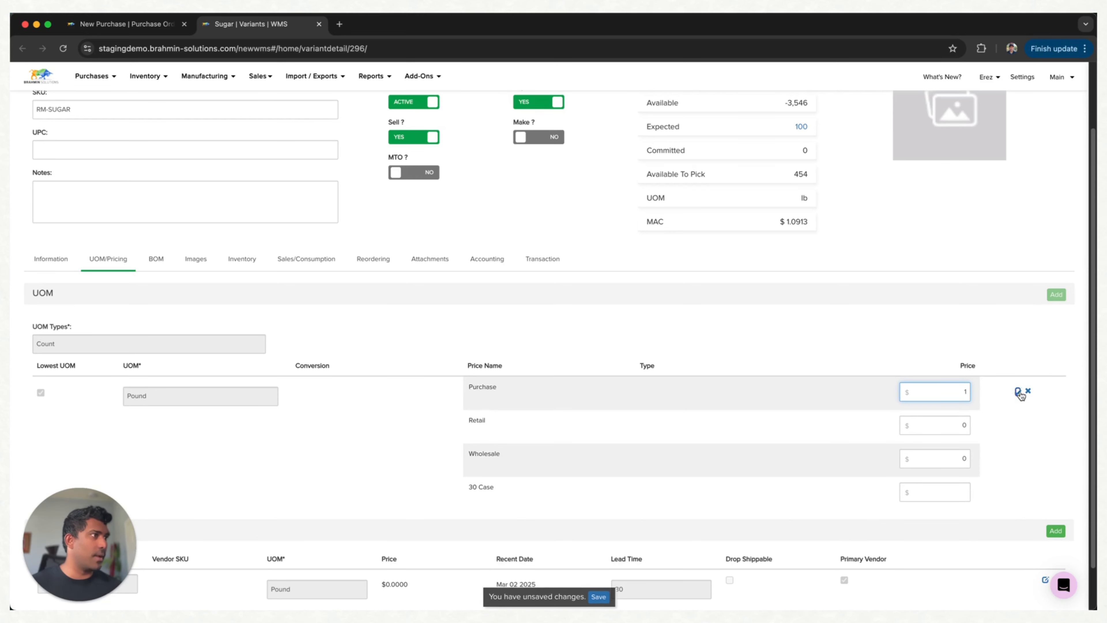
pyautogui.click(1020, 393)
pyautogui.click(598, 597)
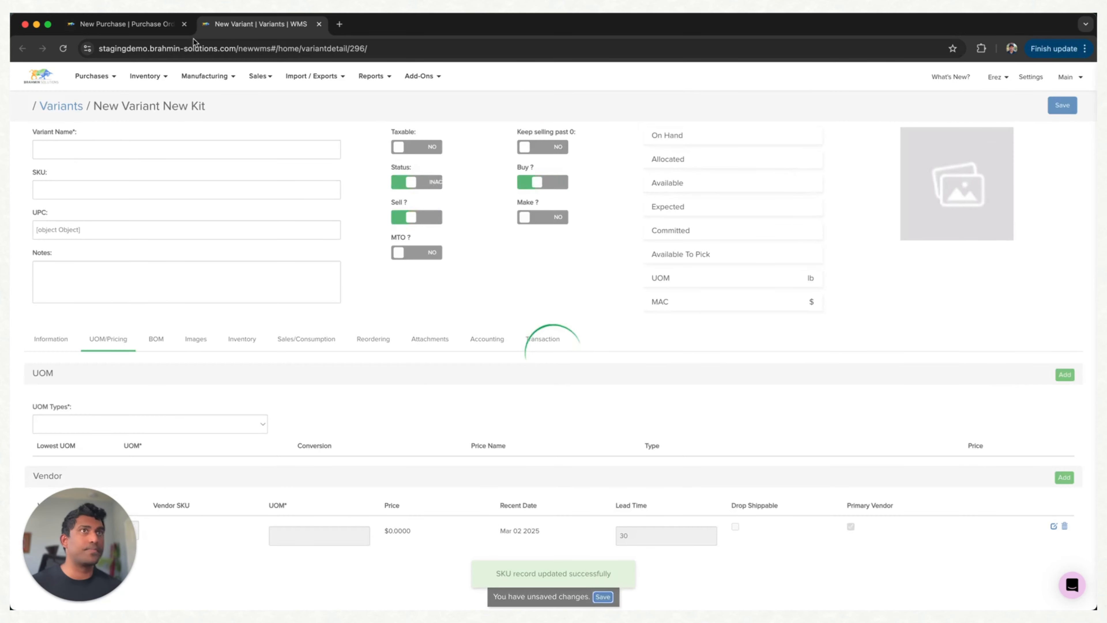
# Return to the new purchase order and remove its Sugar line item
pyautogui.click(131, 25)
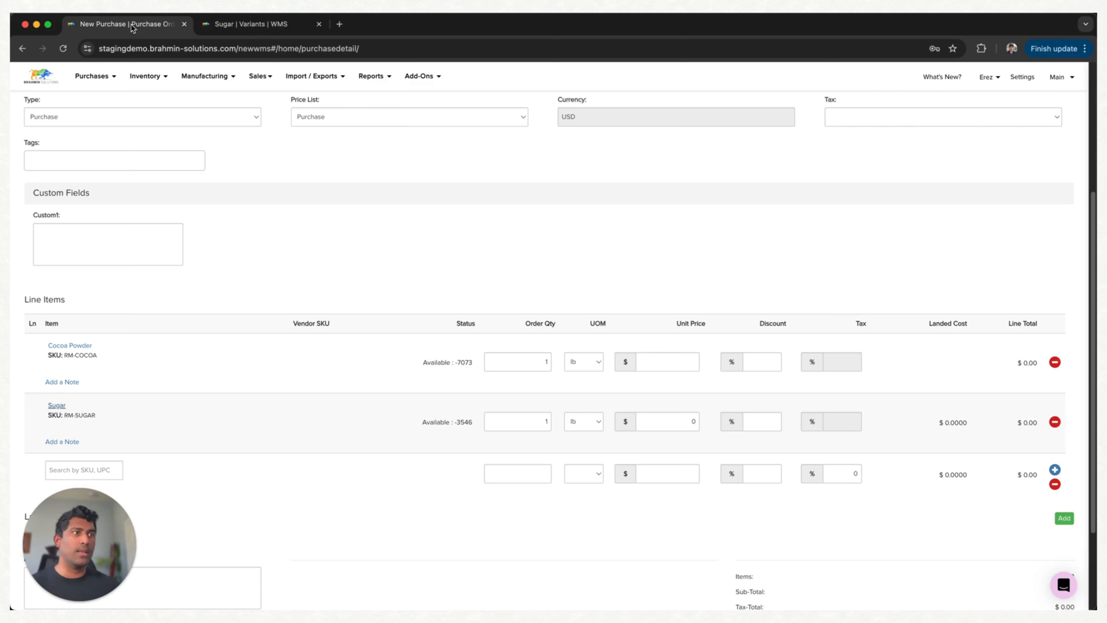
pyautogui.click(1054, 422)
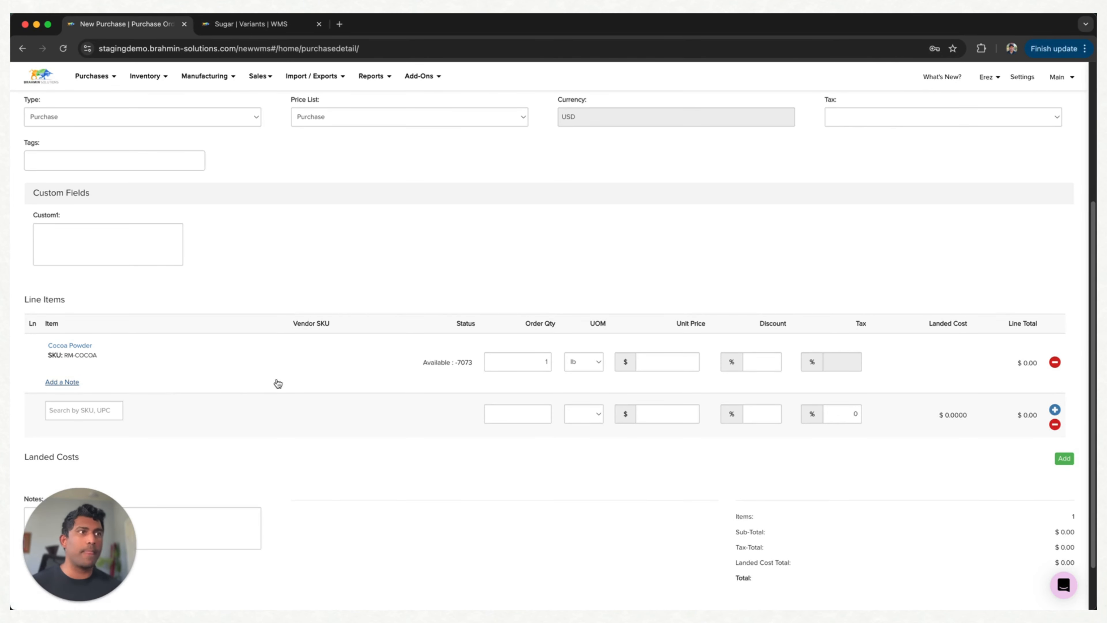
# Review the units of measure and pricing in the Cocoa Powder variant's record
pyautogui.click(56, 350)
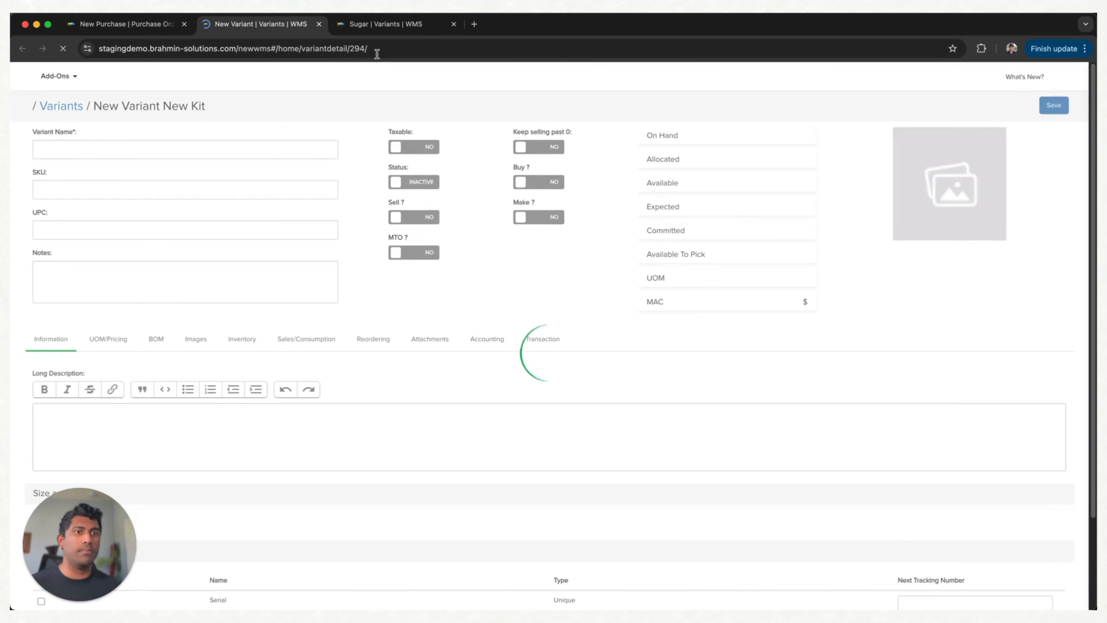
pyautogui.click(90, 343)
pyautogui.scroll(-4, 366, 236)
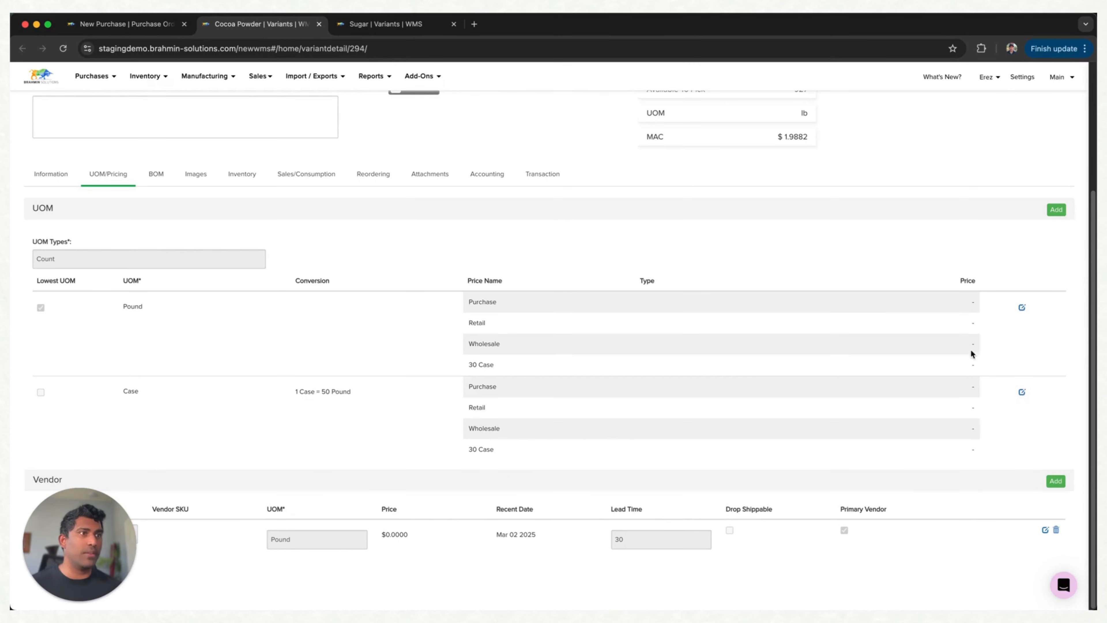
# On the purchase order's Cocoa Powder line, set the unit of measure to cs and the unit price to 87.5
pyautogui.click(166, 19)
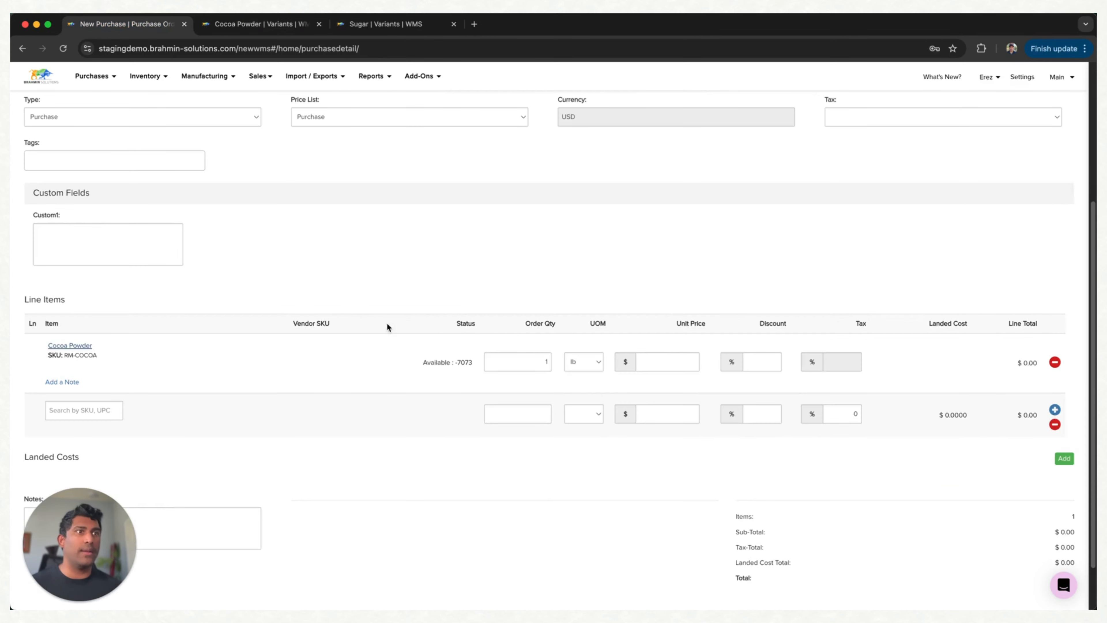
pyautogui.click(581, 365)
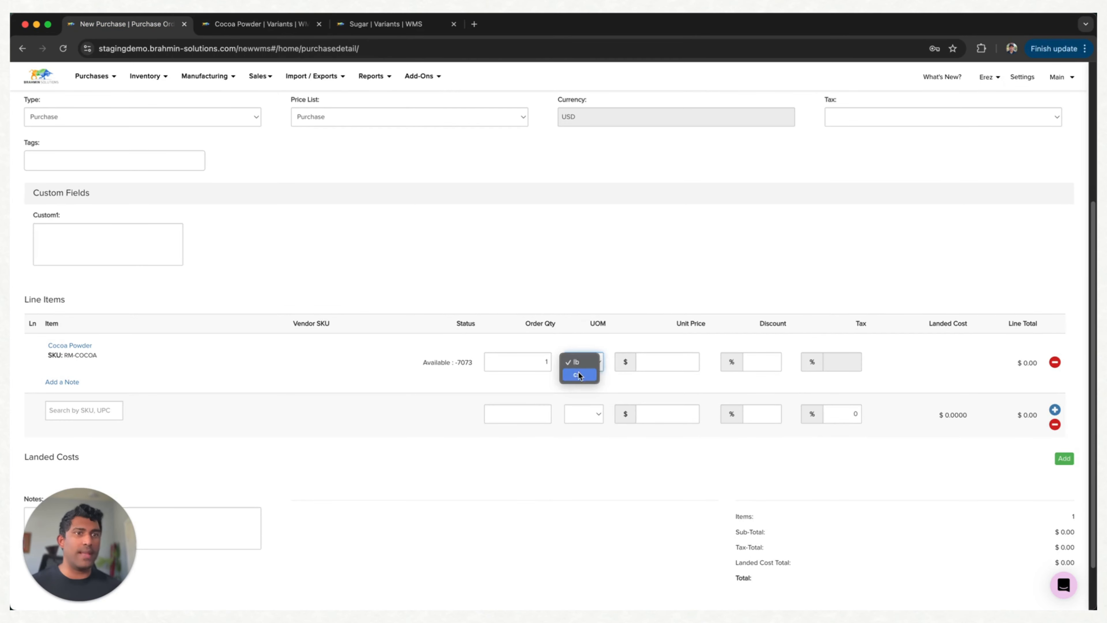
pyautogui.click(582, 374)
pyautogui.click(659, 370)
pyautogui.write('87.5')
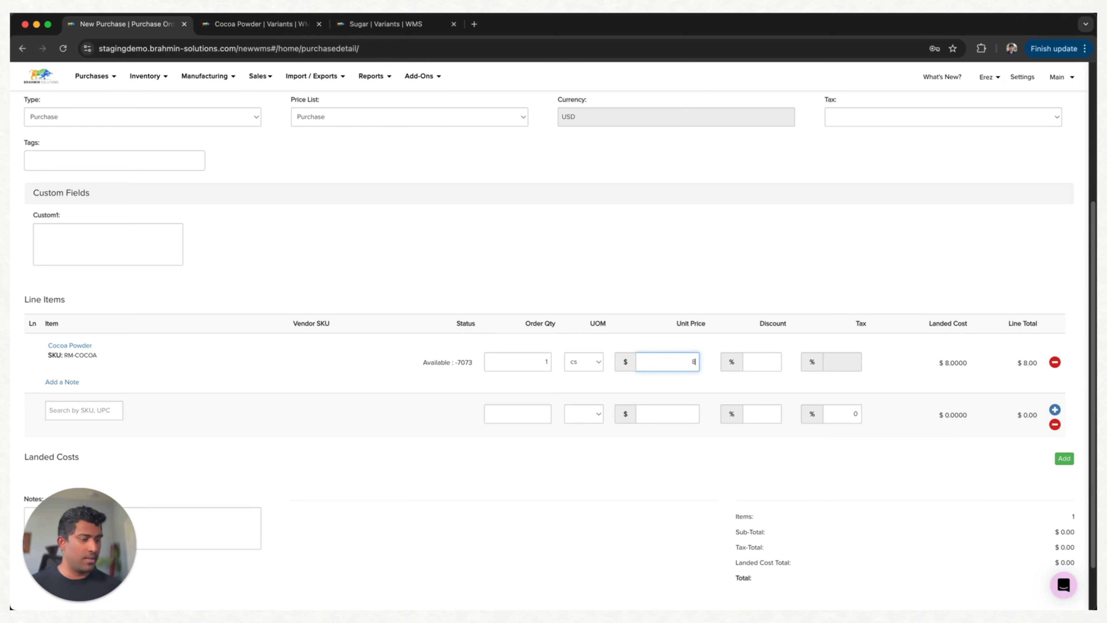
# Add Sugar back to the purchase order as a line item
pyautogui.click(105, 410)
pyautogui.write('su')
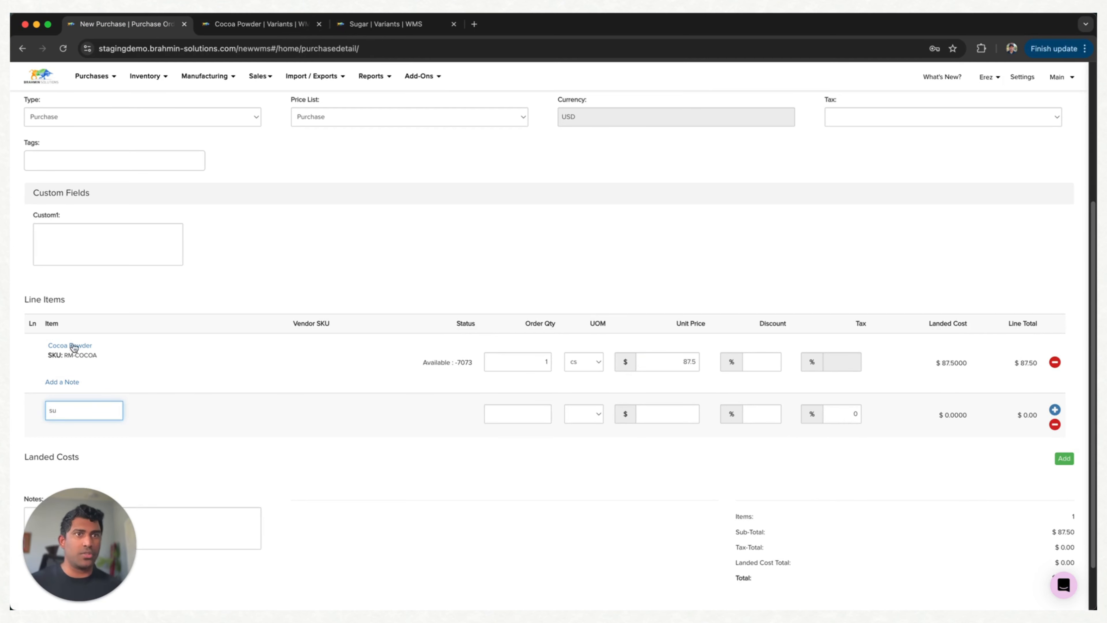
pyautogui.click(148, 444)
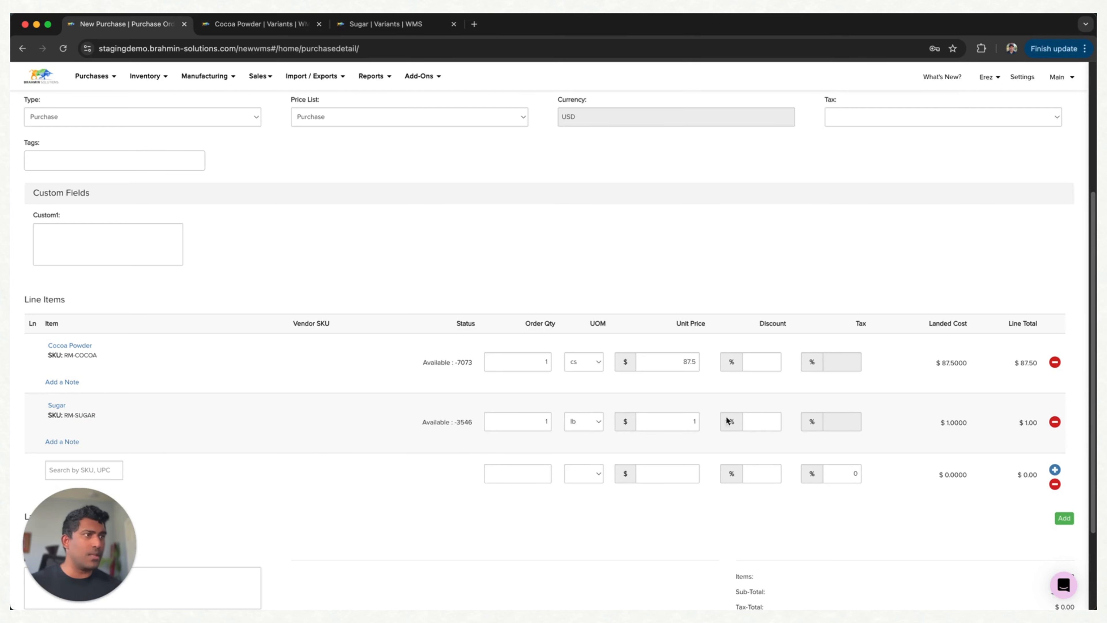
# Set the order quantities to 100 for the Sugar line and 5 for the Cocoa Powder line
pyautogui.click(520, 420)
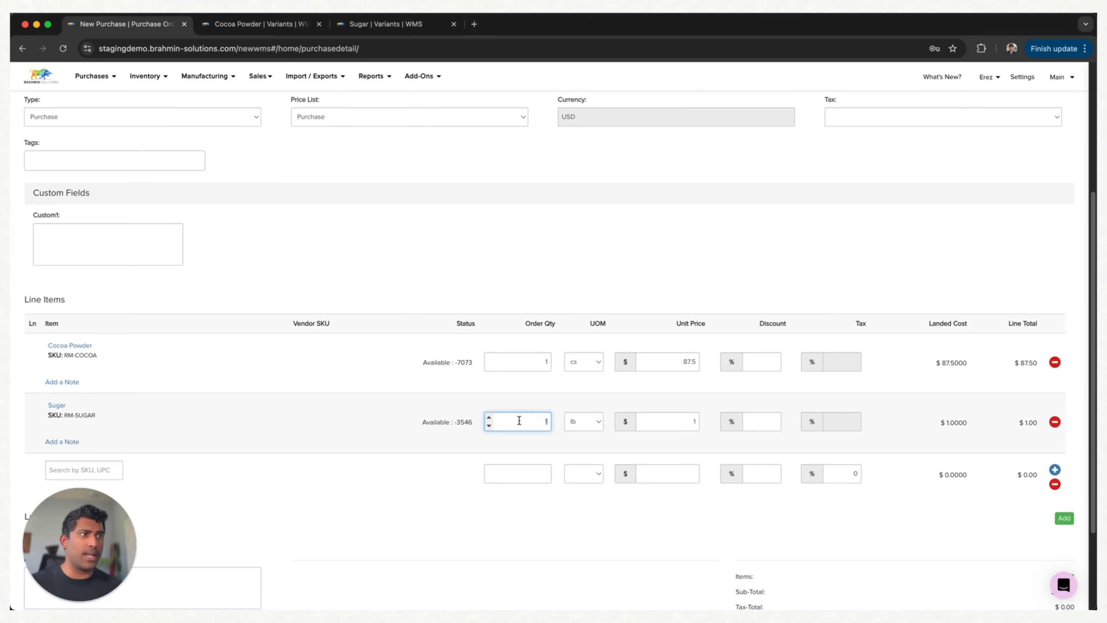
pyautogui.write('50')
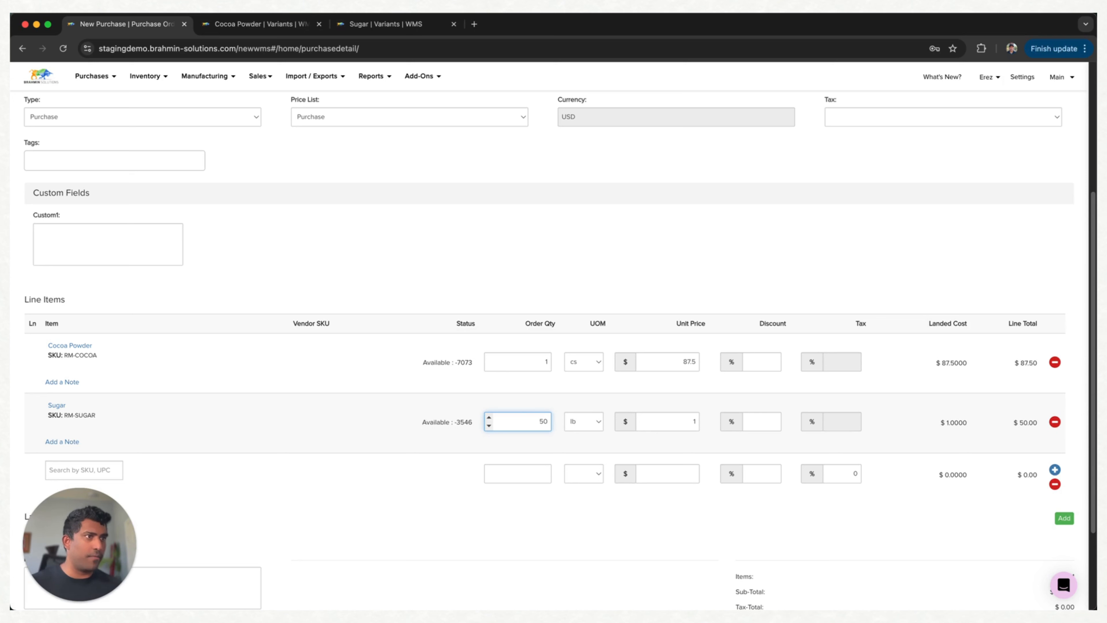
pyautogui.press('super+a')
pyautogui.write('1')
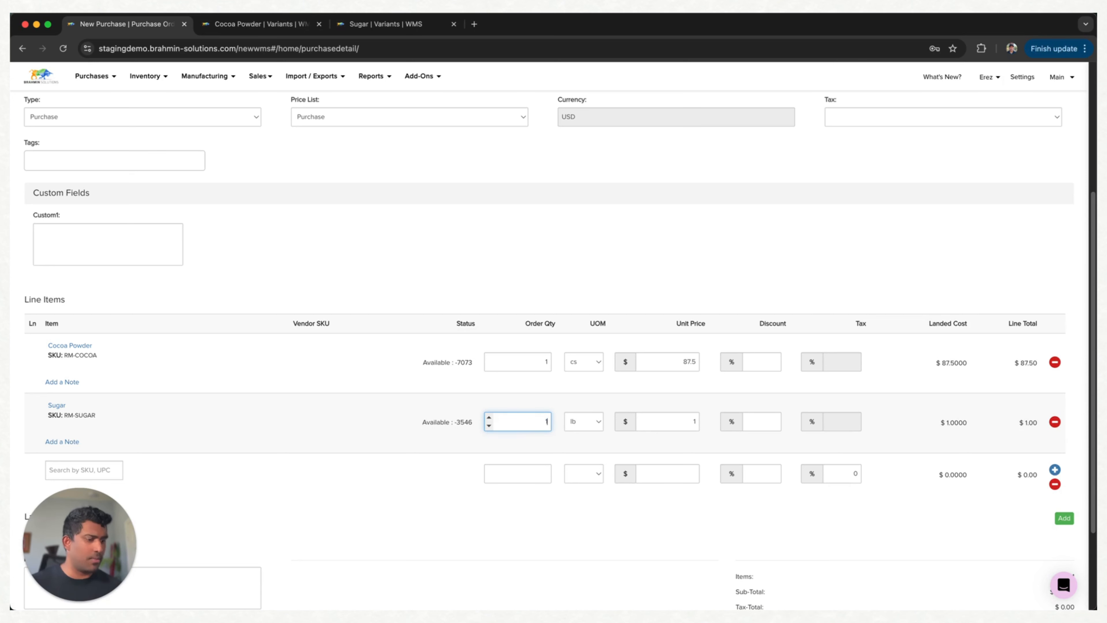
pyautogui.write('00')
pyautogui.click(537, 362)
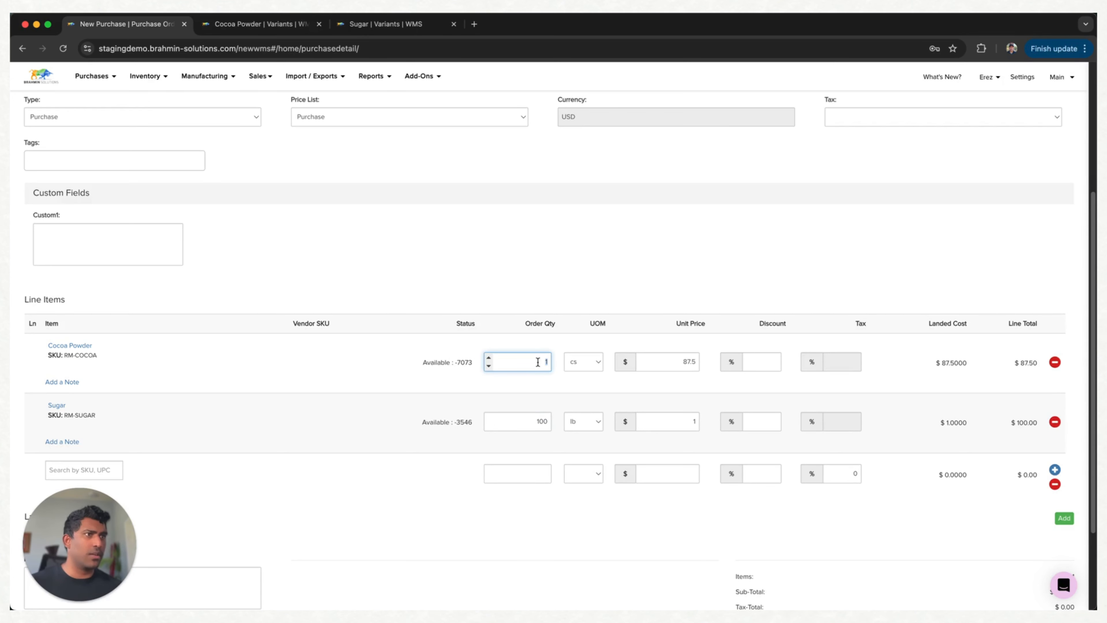
pyautogui.write('5')
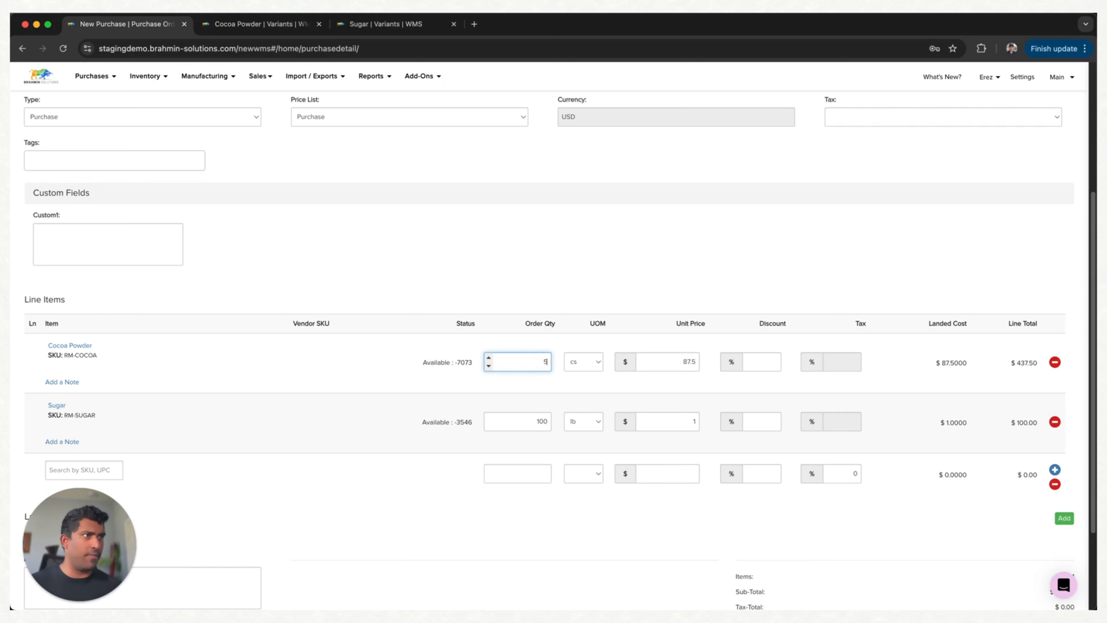
# Check the new purchase order's line items and totals, and save the order
pyautogui.click(532, 279)
pyautogui.scroll(-1, 548, 290)
pyautogui.scroll(-3, 549, 289)
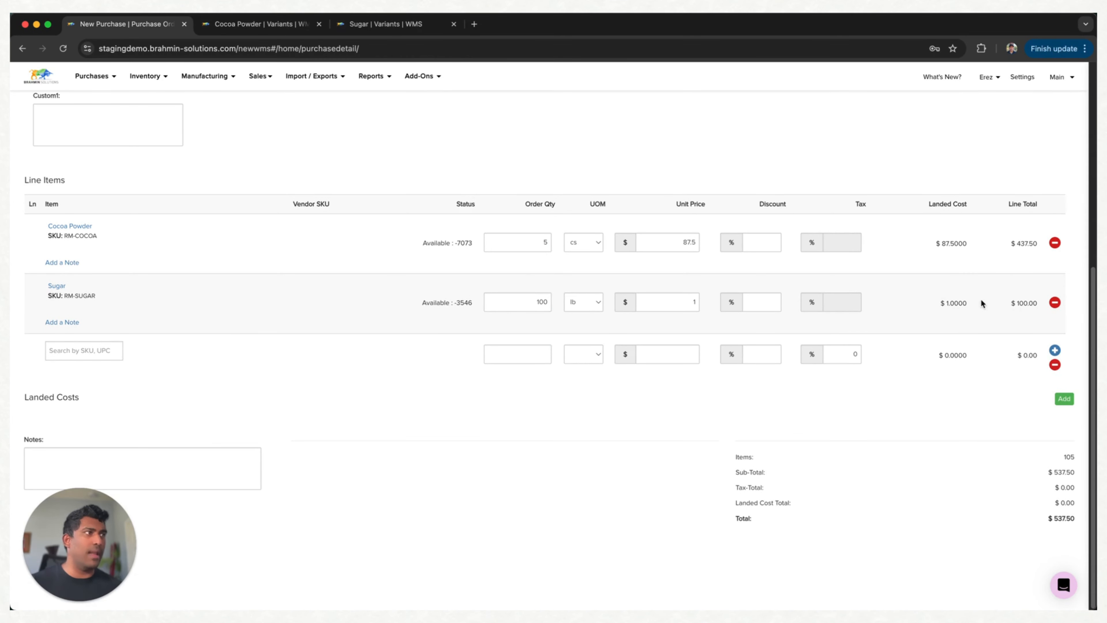
pyautogui.scroll(8, 981, 304)
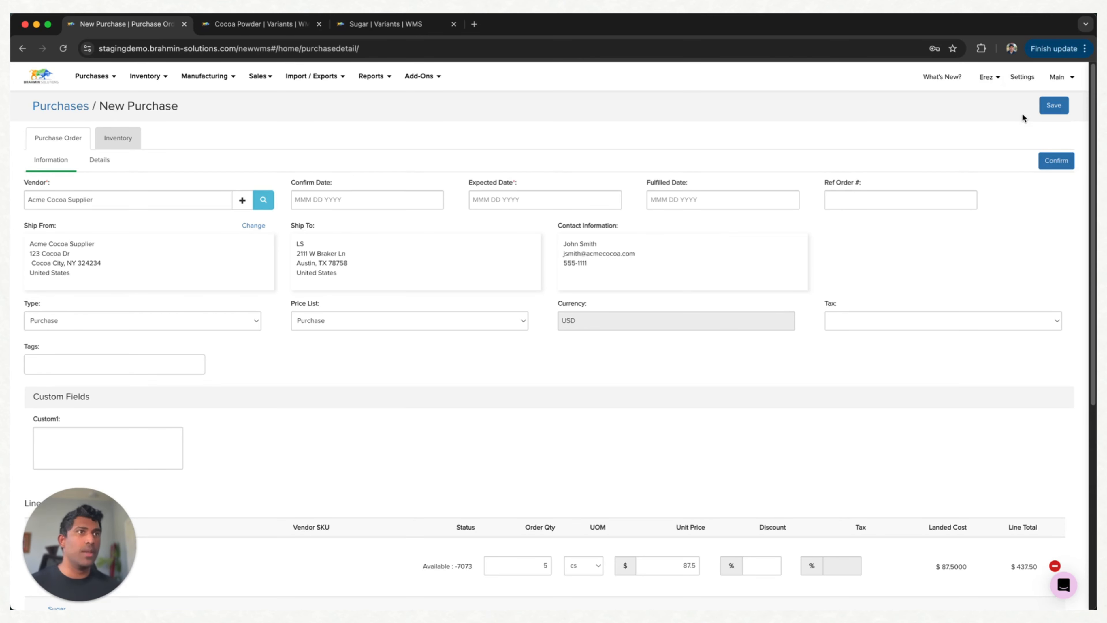
pyautogui.click(1058, 106)
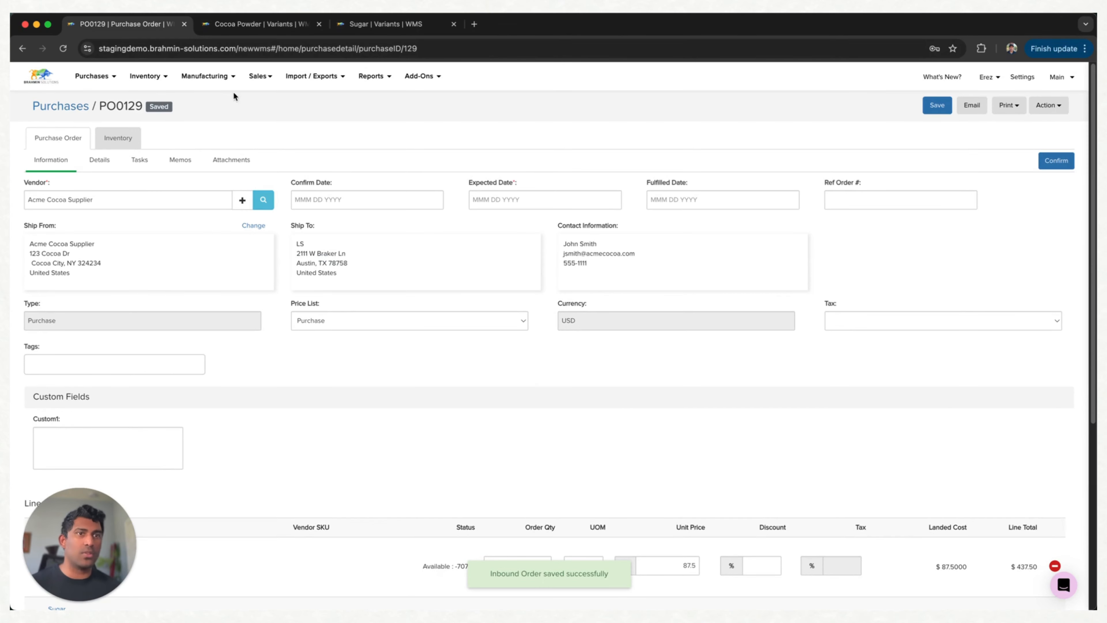
pyautogui.scroll(-5, 271, 154)
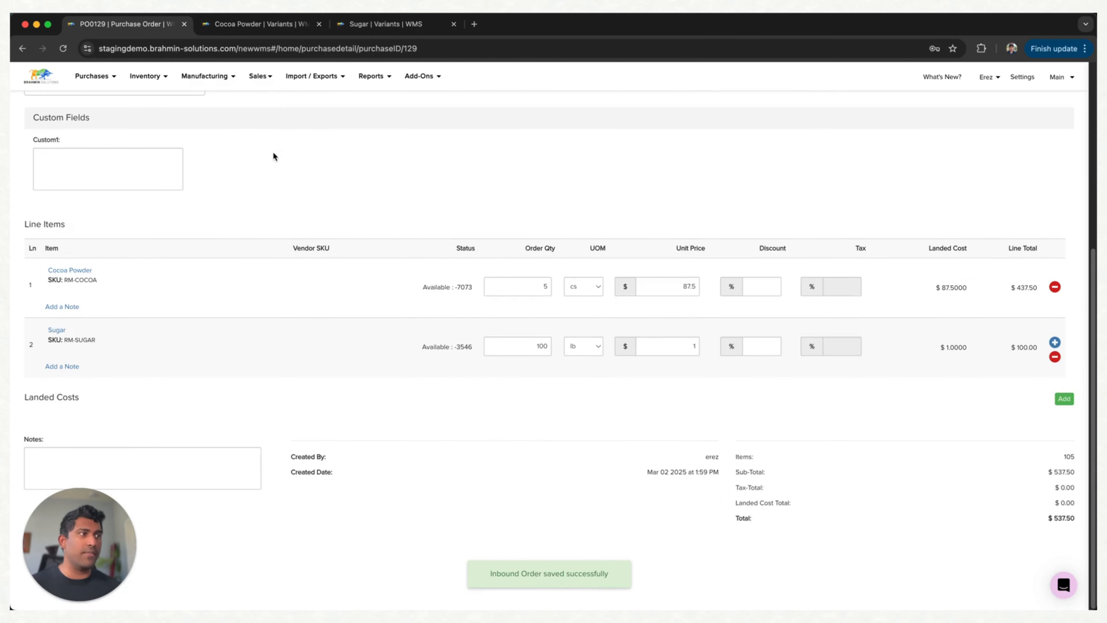
pyautogui.scroll(5, 379, 164)
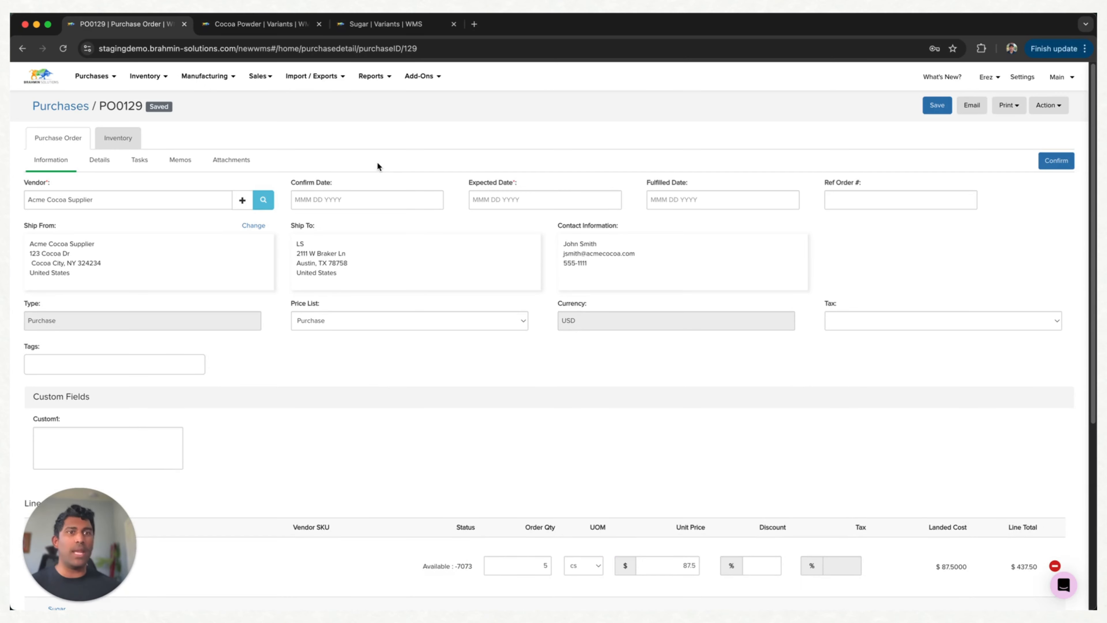
pyautogui.scroll(-5, 475, 371)
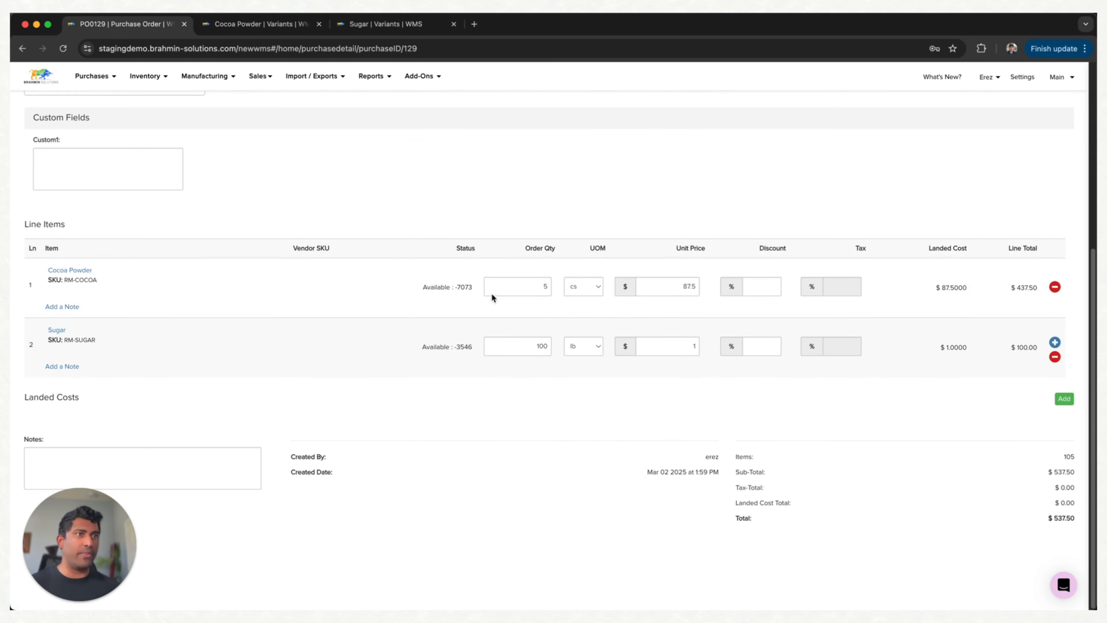
# Return to the purchases list, show only the draft orders, and reopen the newly saved Acme Cocoa Supplier order
pyautogui.scroll(5, 462, 296)
pyautogui.click(60, 107)
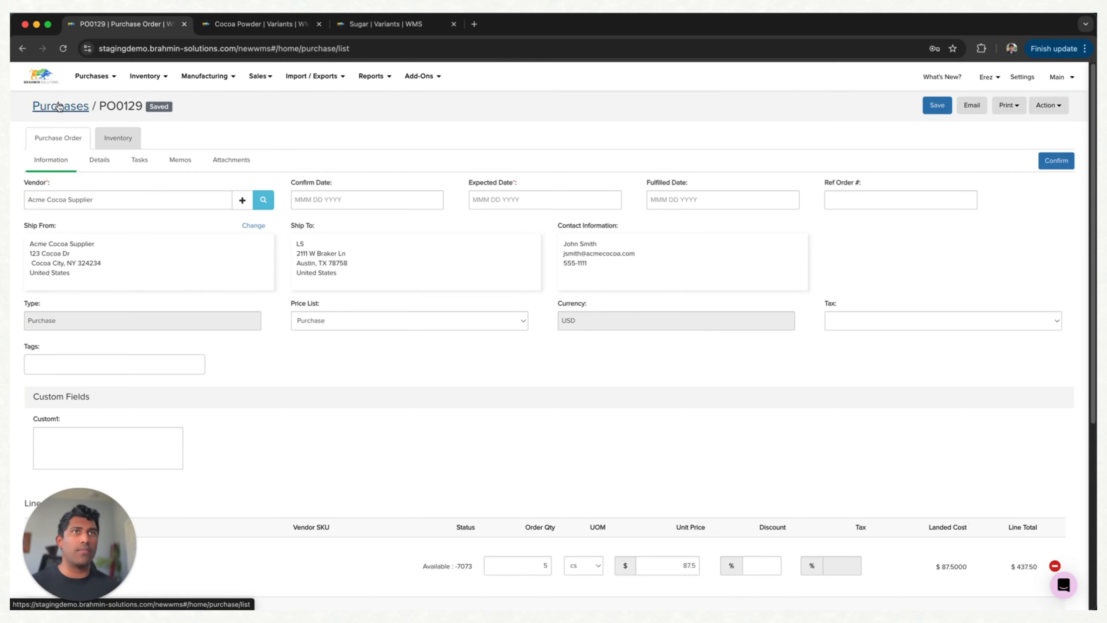
pyautogui.click(74, 137)
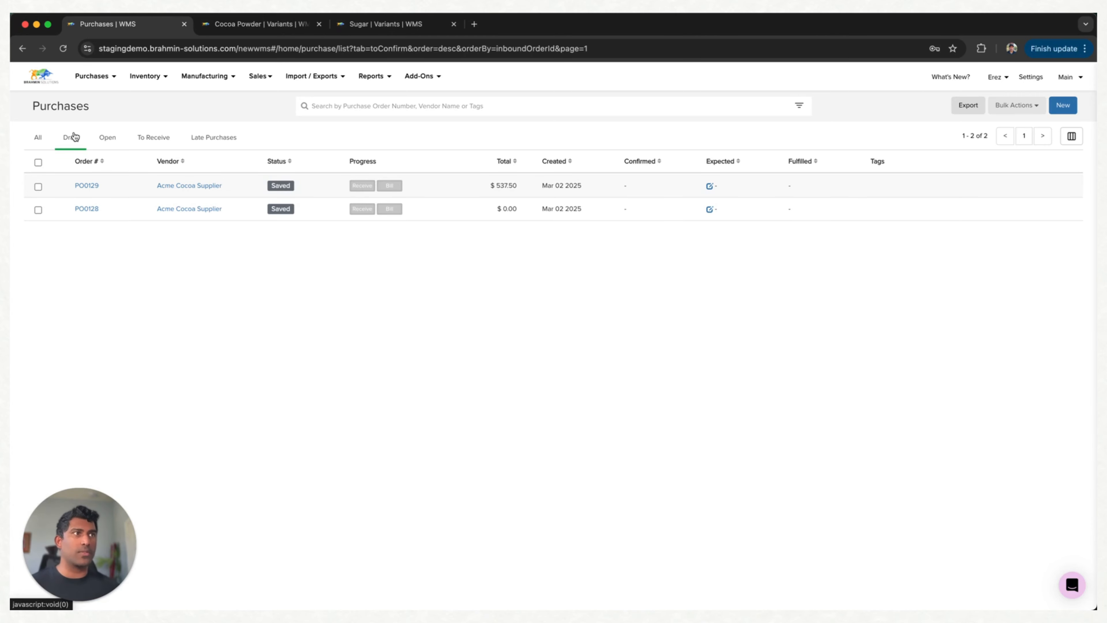
pyautogui.click(91, 187)
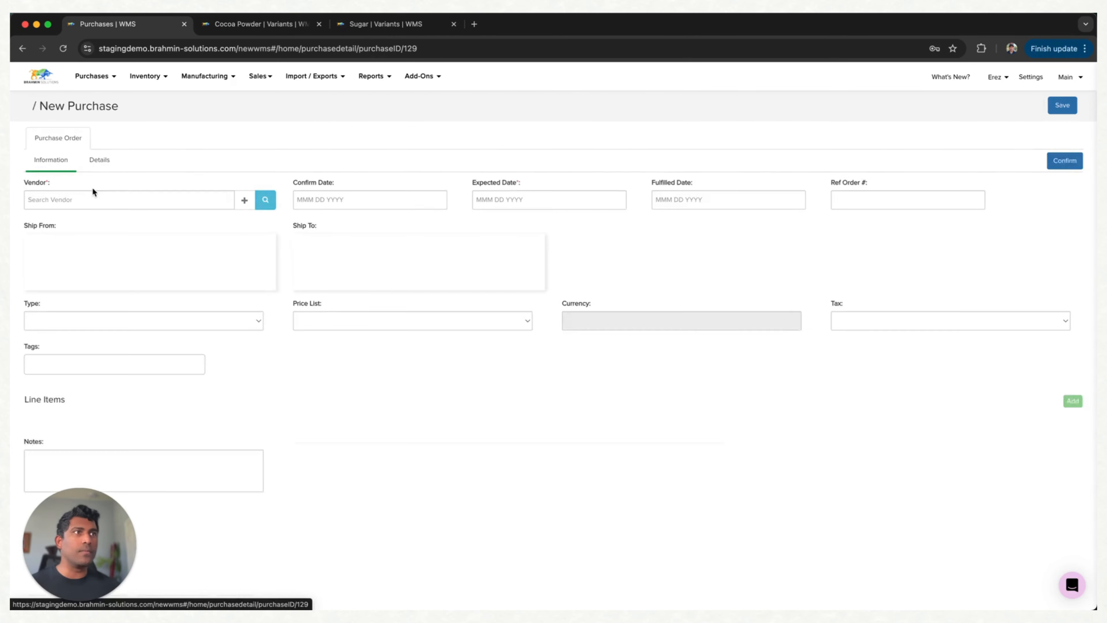
pyautogui.scroll(-6, 401, 238)
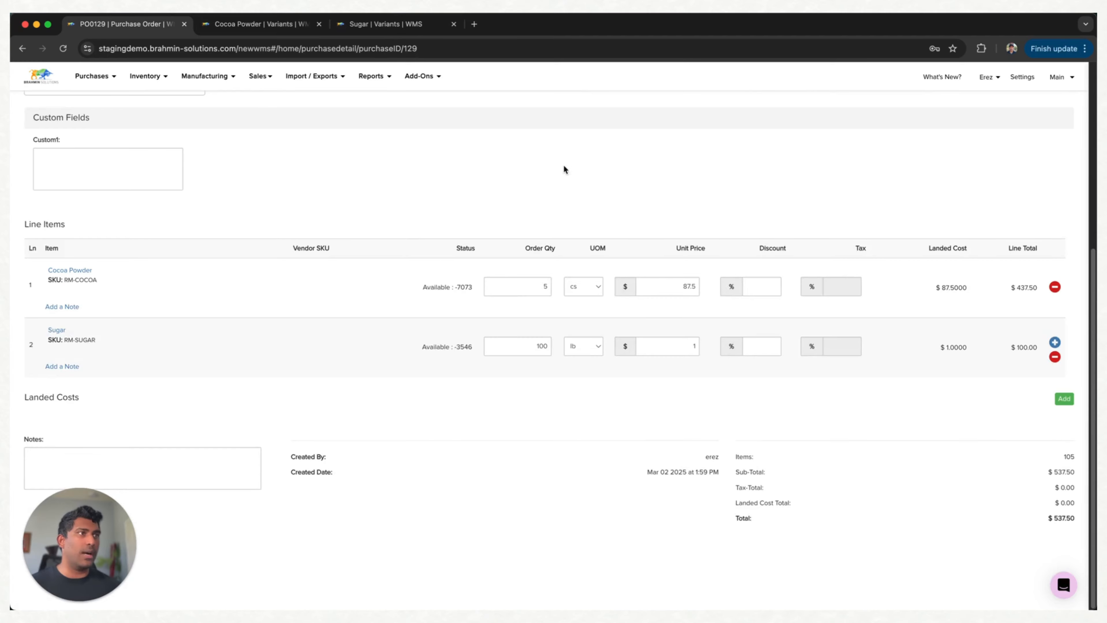
pyautogui.scroll(6, 563, 169)
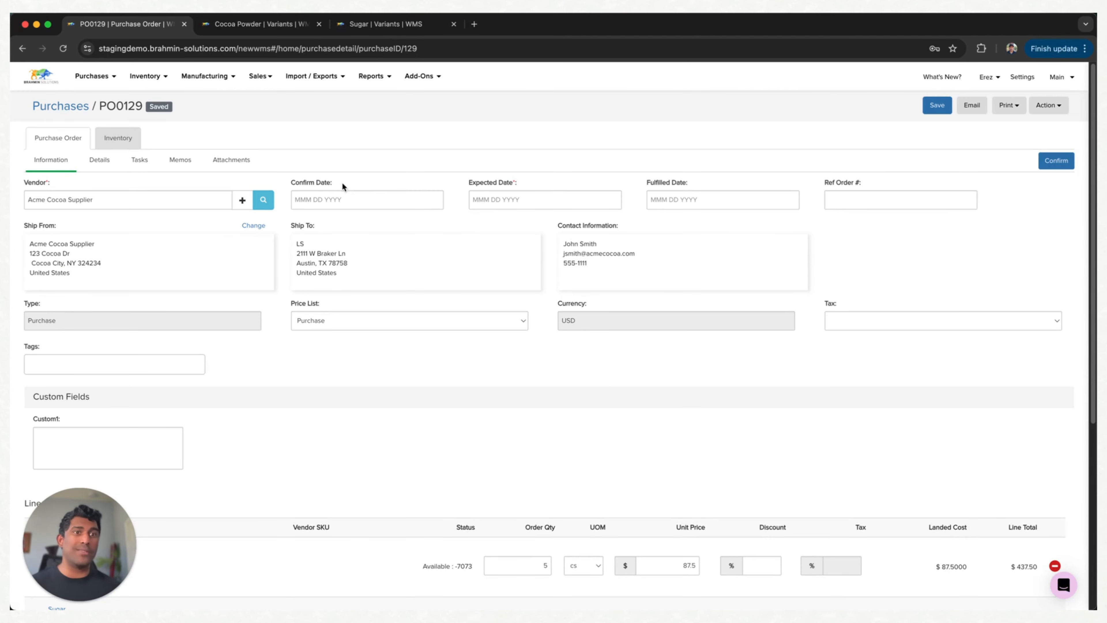
# Set the purchase order's expected date to Mar 17 2025 and confirm the order
pyautogui.click(525, 208)
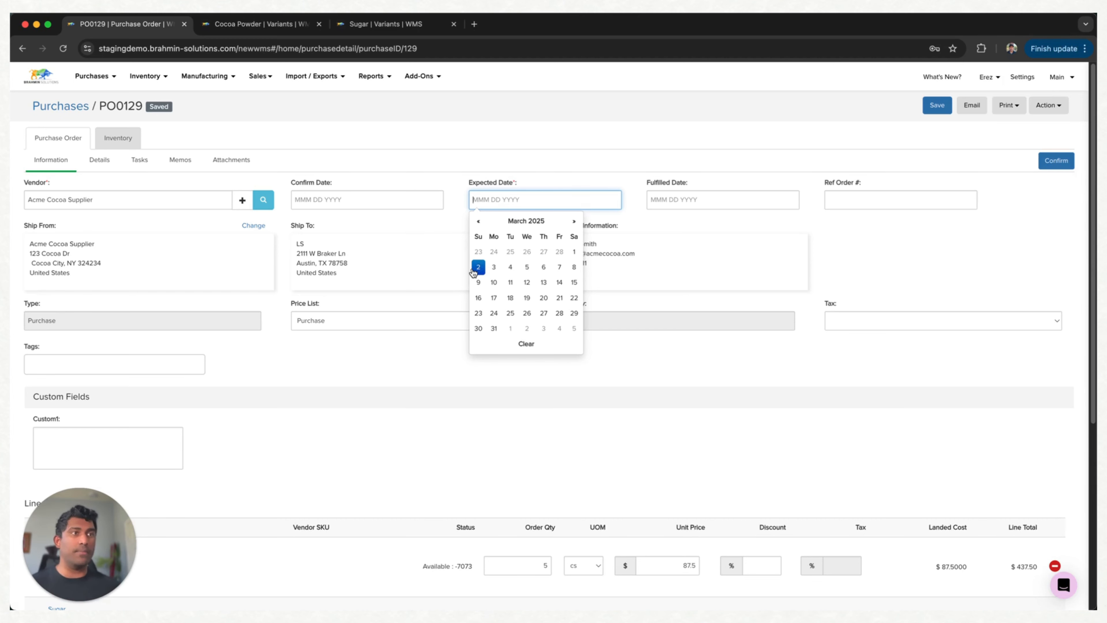
pyautogui.click(495, 298)
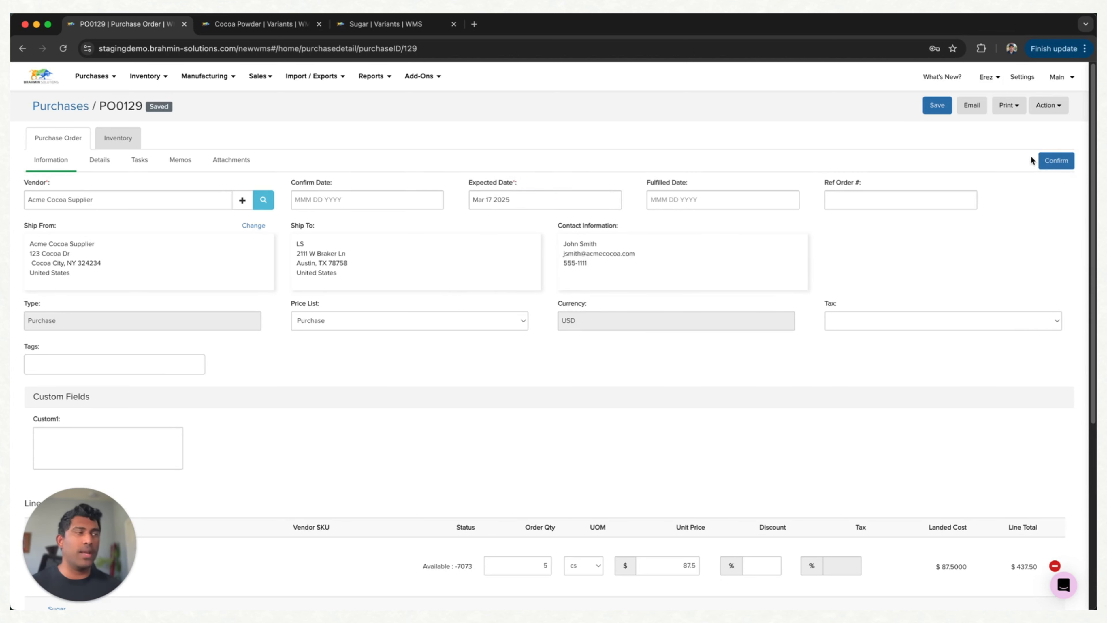
pyautogui.click(1048, 162)
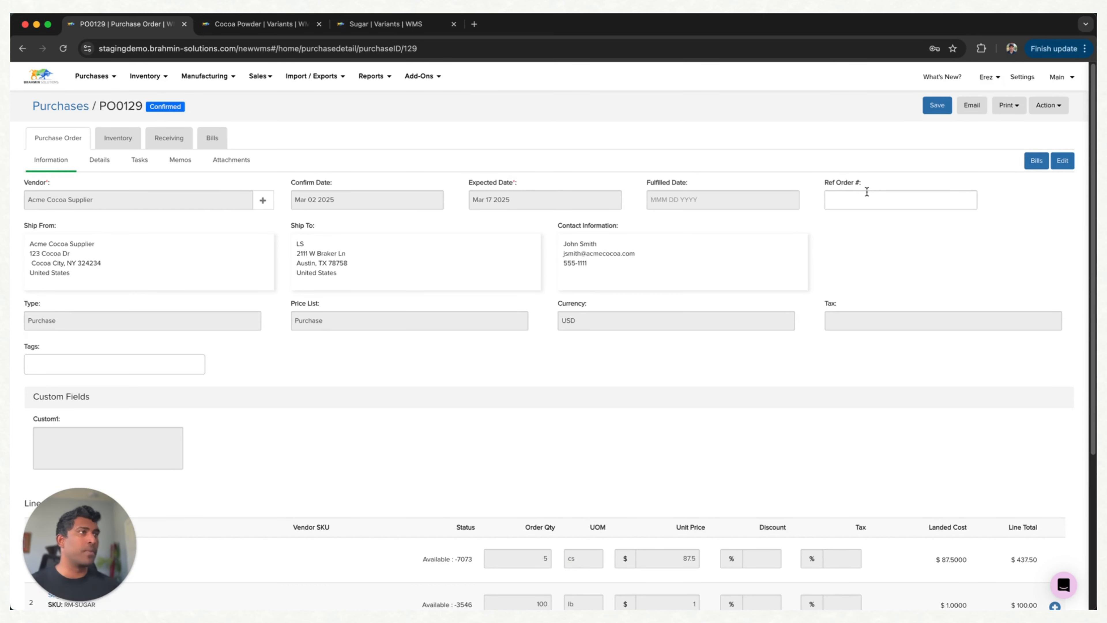
pyautogui.scroll(-5, 889, 249)
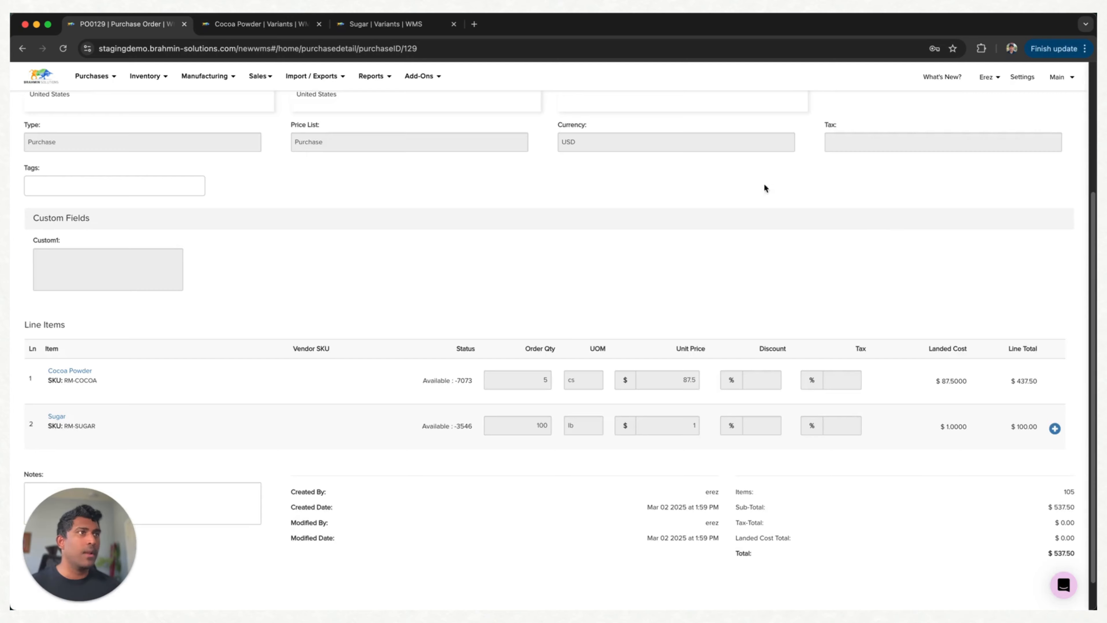
pyautogui.scroll(3, 654, 179)
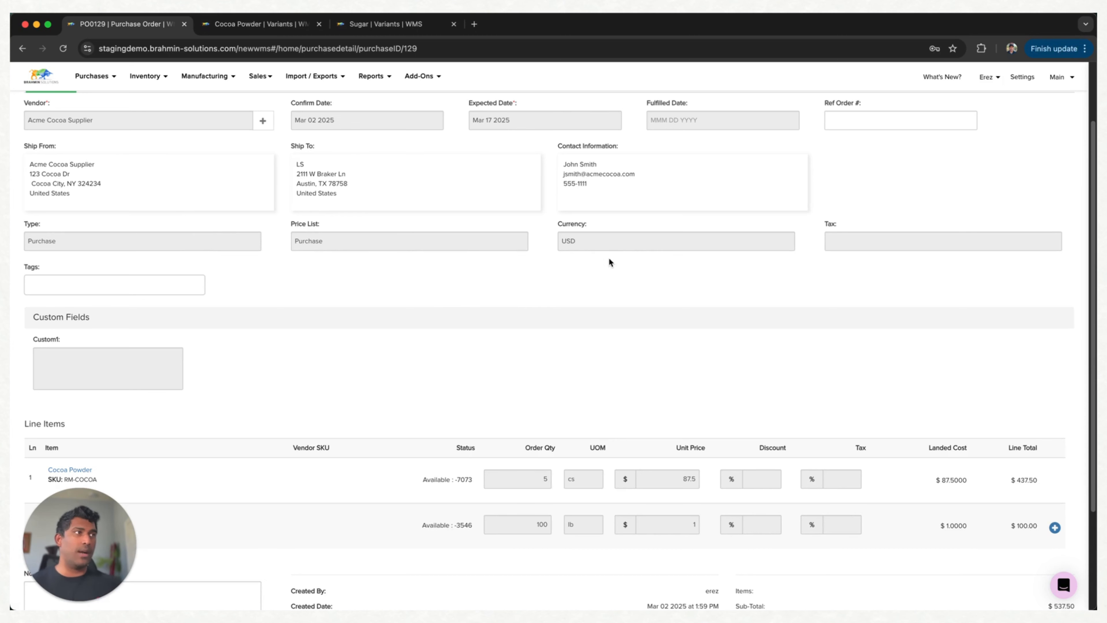
pyautogui.scroll(2, 608, 259)
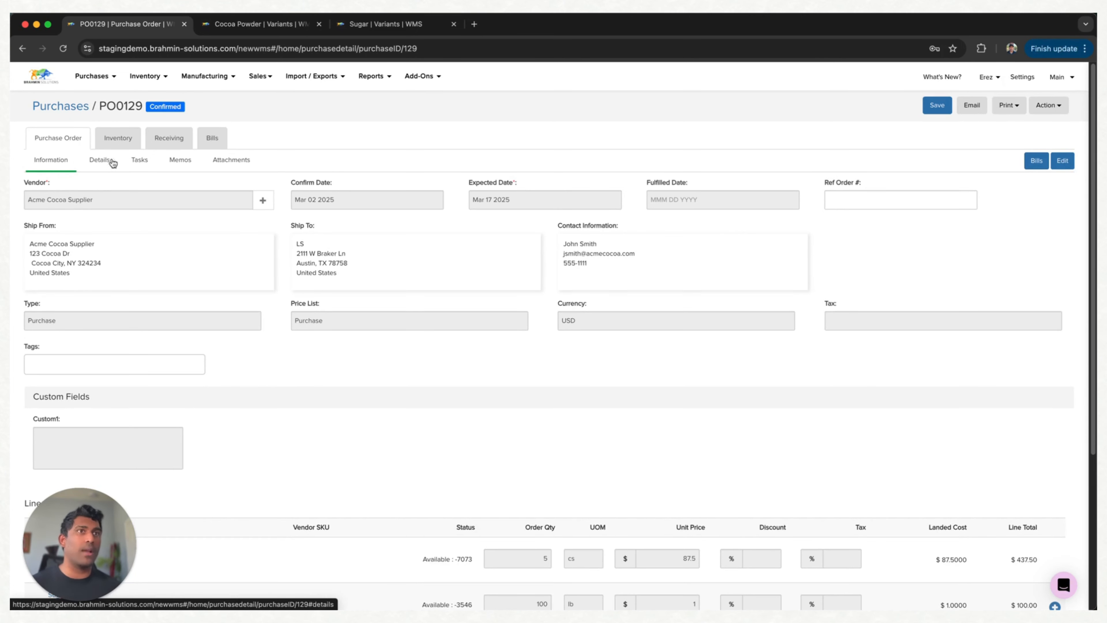
# View the purchase order's memos and its email form, closing the form without sending
pyautogui.click(192, 163)
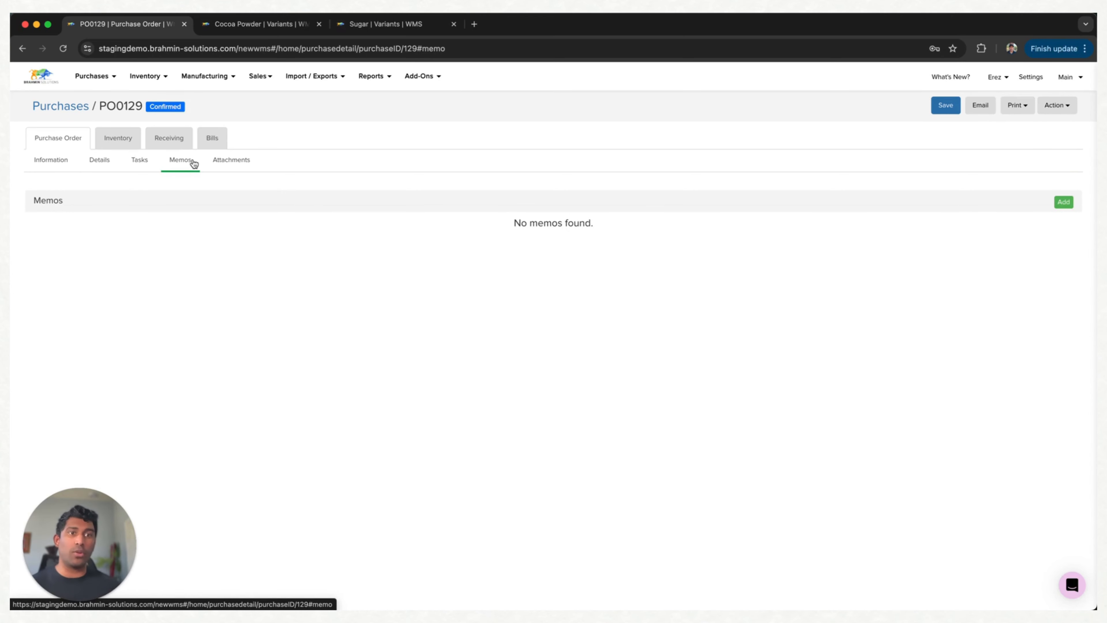
pyautogui.click(50, 160)
pyautogui.click(966, 106)
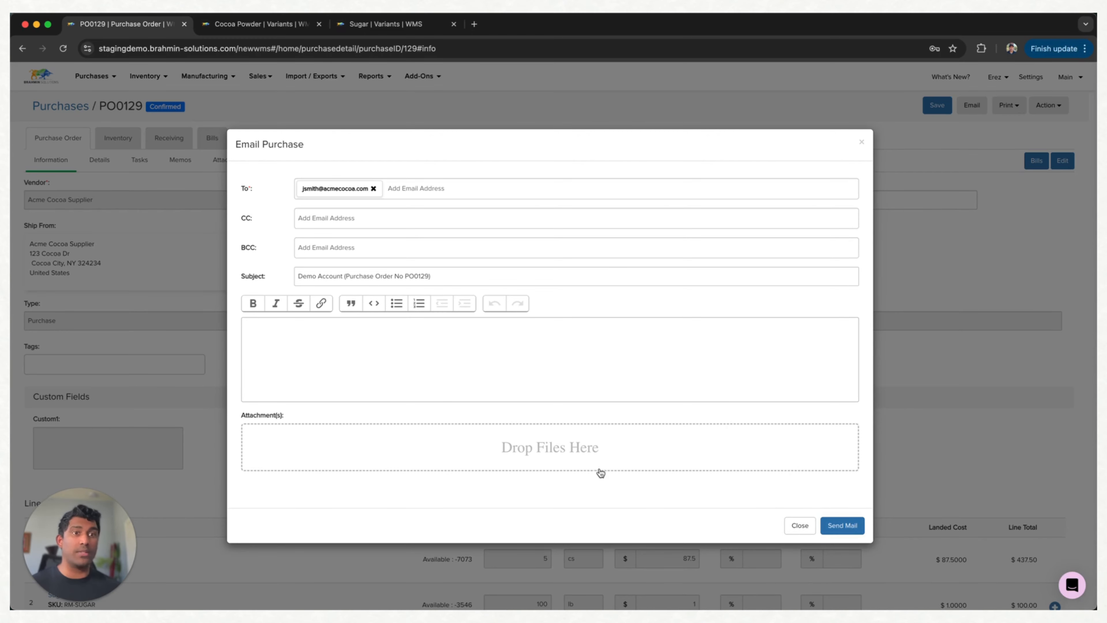
pyautogui.click(799, 524)
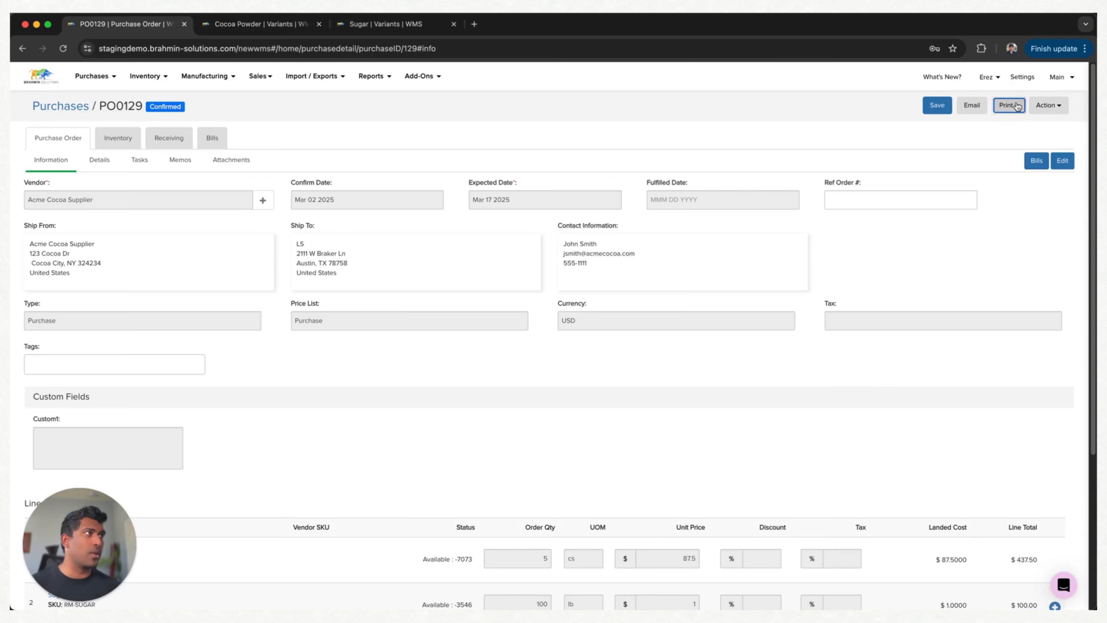
# Open the printable PDF of the purchase order, review it, and return to the order record
pyautogui.click(1009, 105)
pyautogui.click(971, 135)
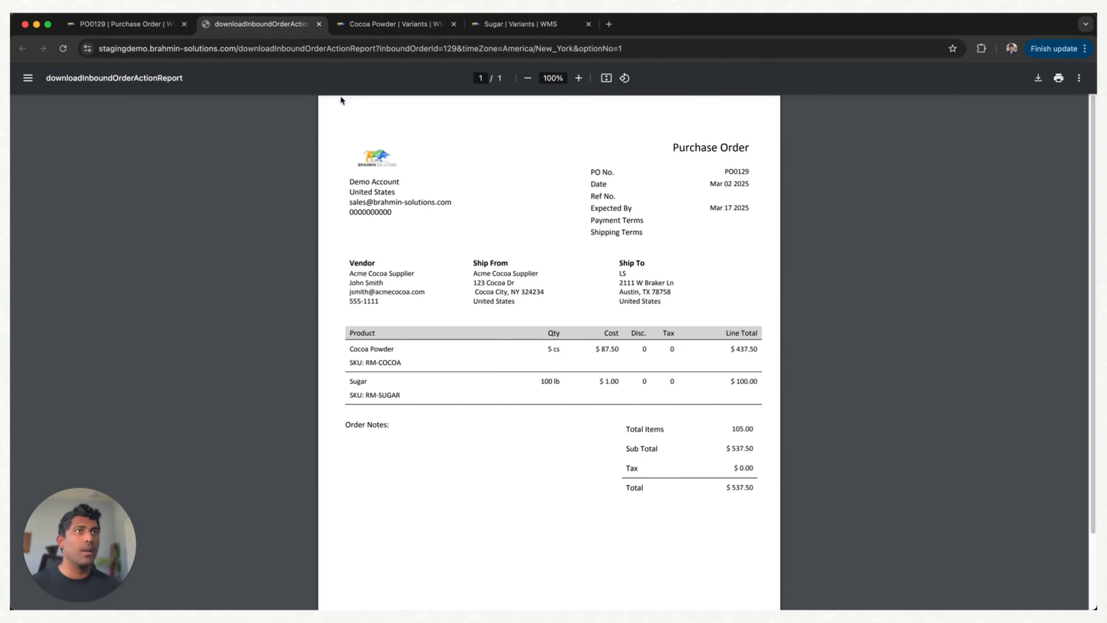
pyautogui.scroll(-3, 521, 168)
pyautogui.scroll(3, 542, 161)
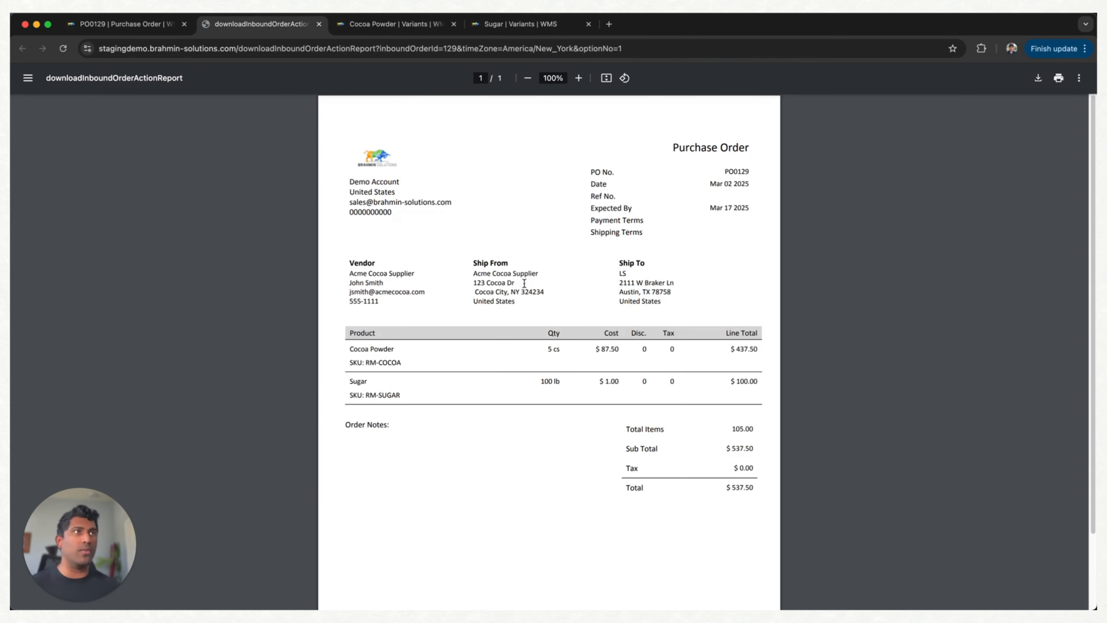
pyautogui.click(122, 31)
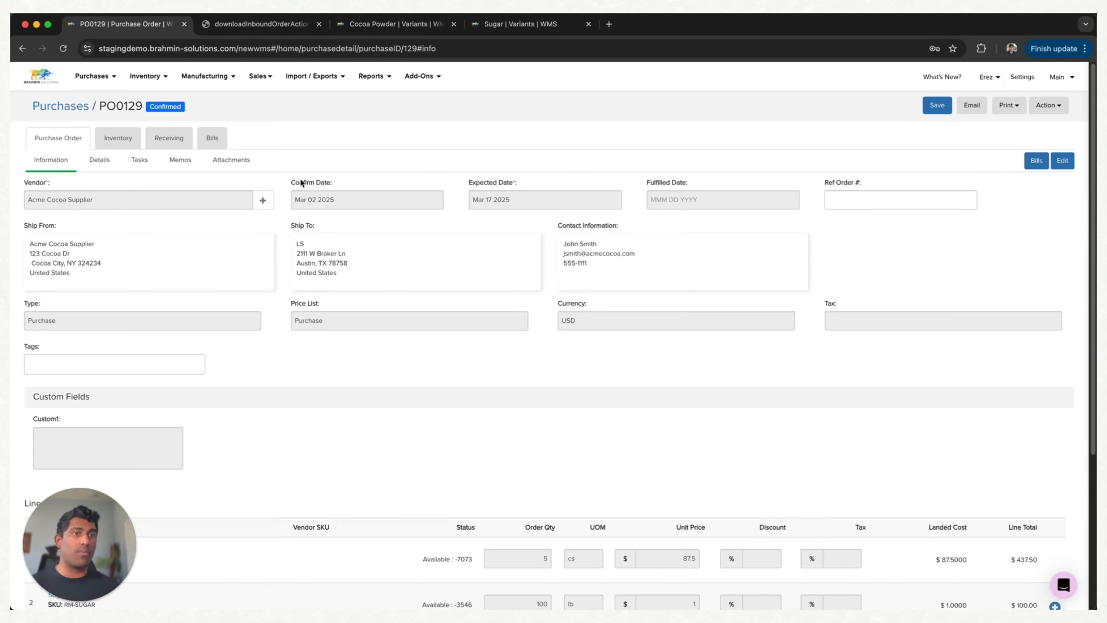
# Enter the vendor's sales order number as the reference order number and save the purchase order
pyautogui.click(859, 205)
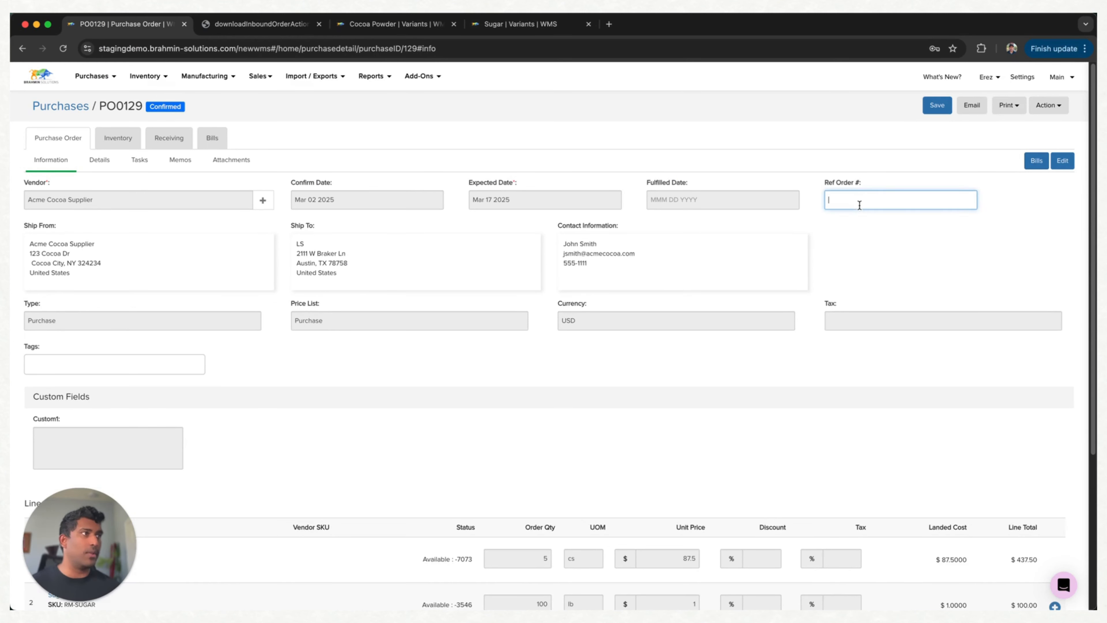
pyautogui.write('S4789')
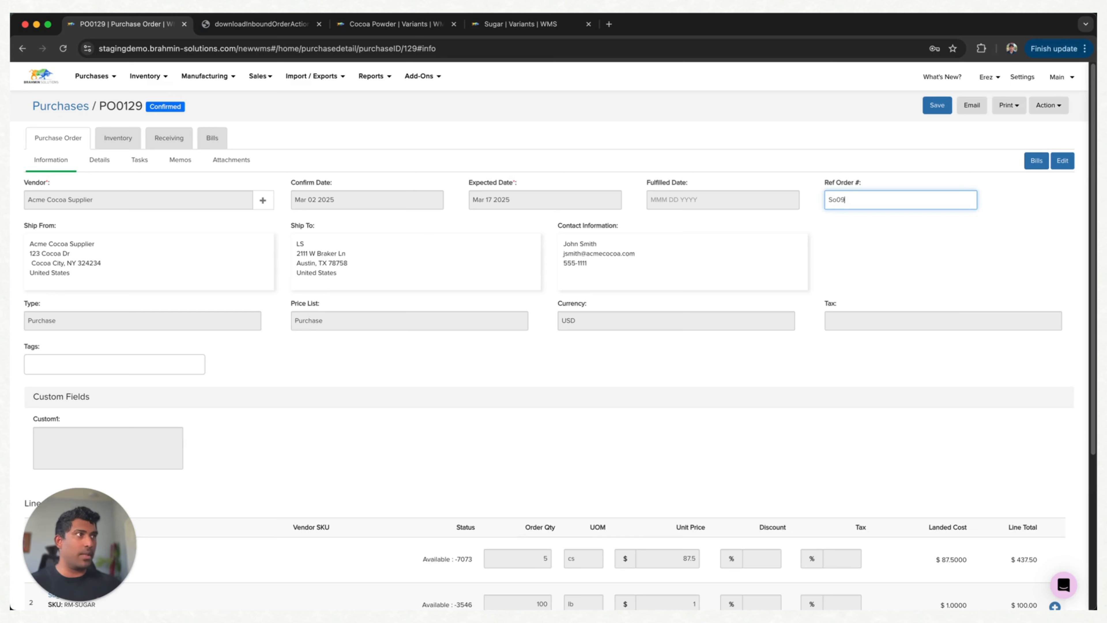
pyautogui.press('BackSpace')
pyautogui.press('BackSpace')
pyautogui.press('BackSpace')
pyautogui.press('BackSpace')
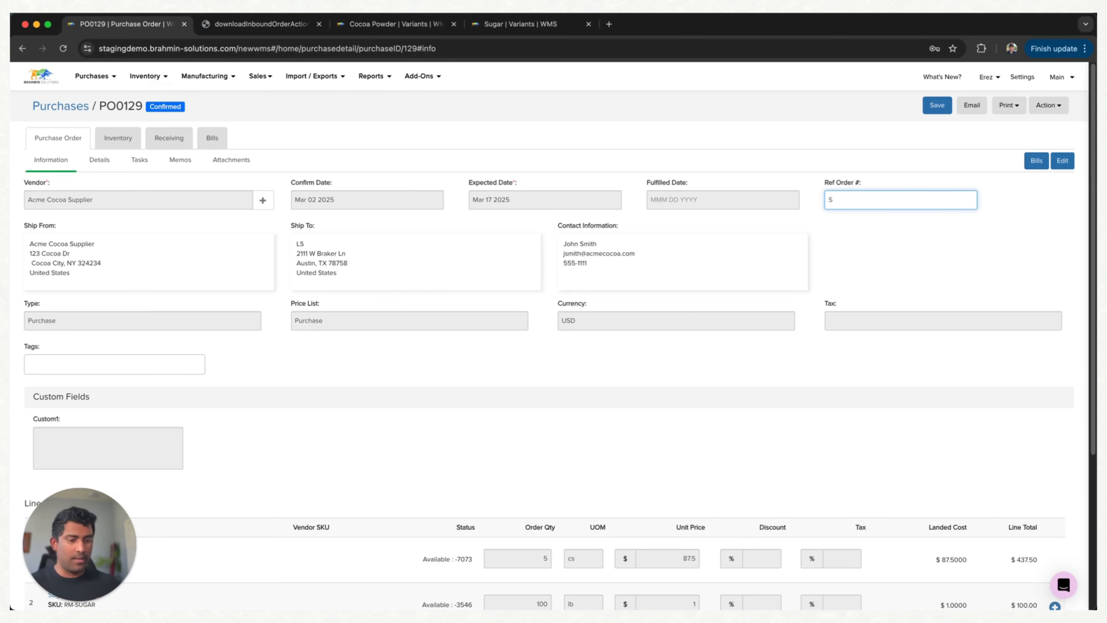
pyautogui.write('O093274234')
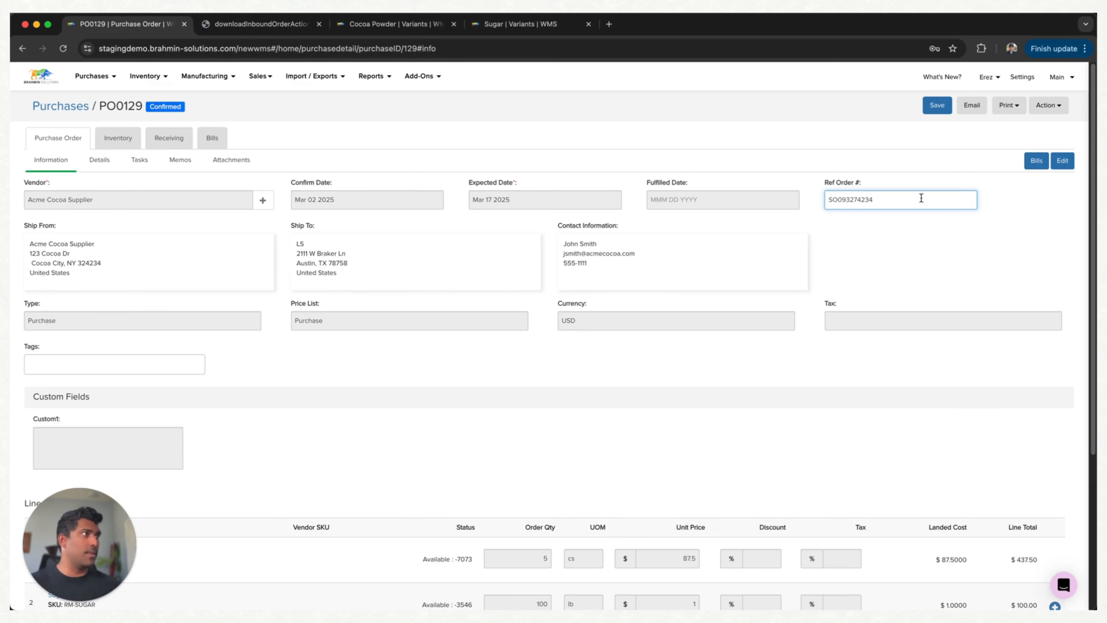
pyautogui.click(935, 104)
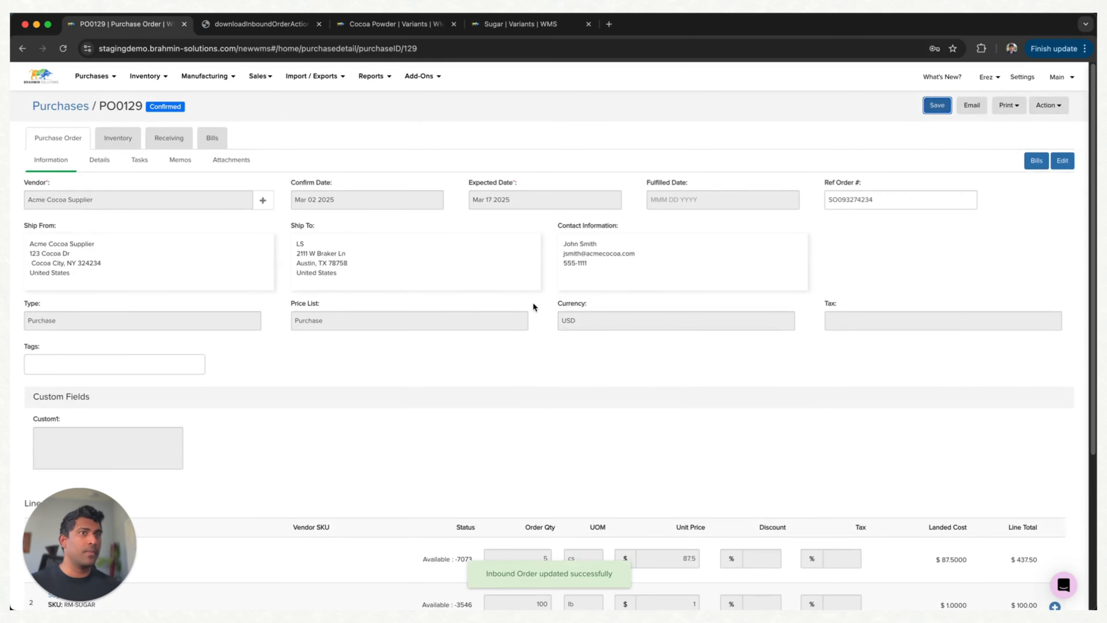
# Unlock the confirmed purchase order for editing, look over its editable fields and line items, and save it again
pyautogui.scroll(-5, 532, 302)
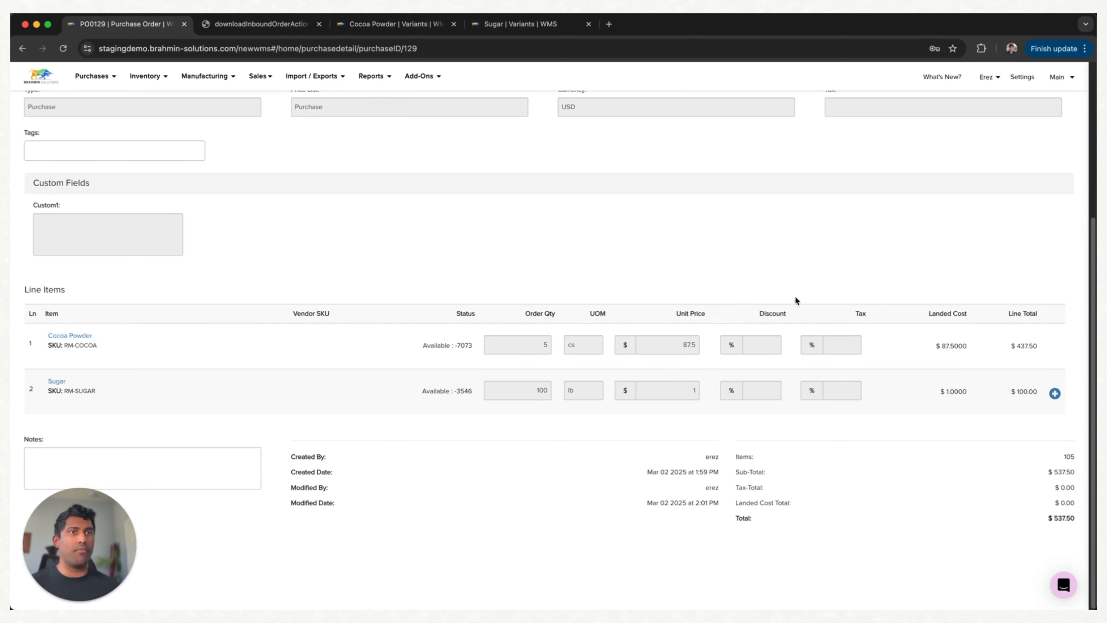
pyautogui.scroll(5, 795, 299)
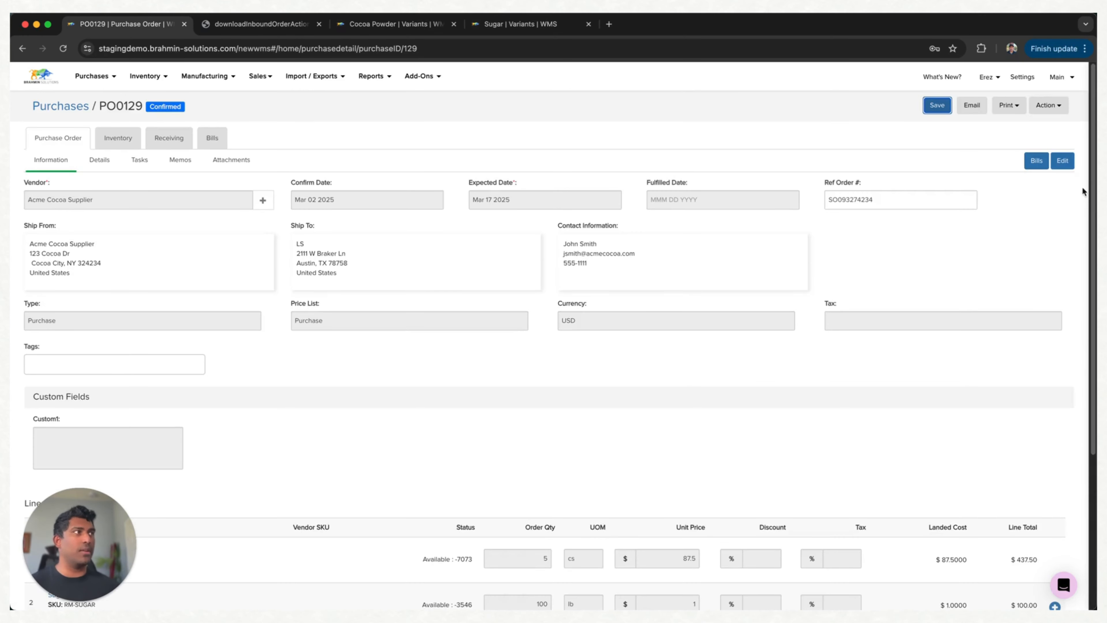
pyautogui.click(1063, 162)
pyautogui.scroll(-5, 937, 278)
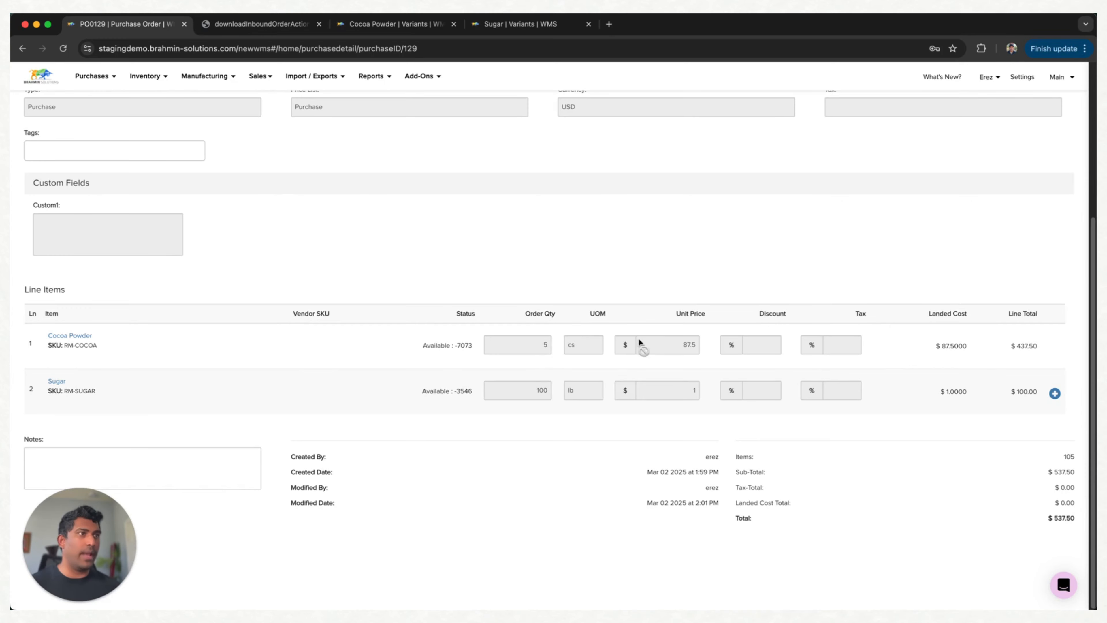
pyautogui.scroll(5, 1070, 134)
pyautogui.click(1065, 158)
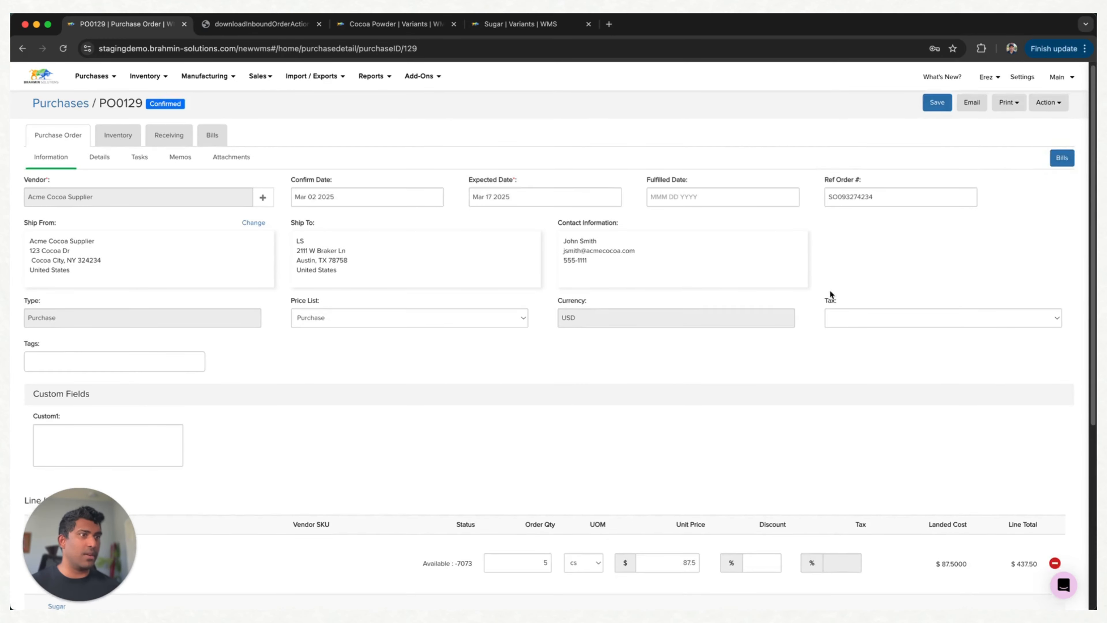
pyautogui.scroll(-6, 829, 289)
pyautogui.scroll(6, 991, 161)
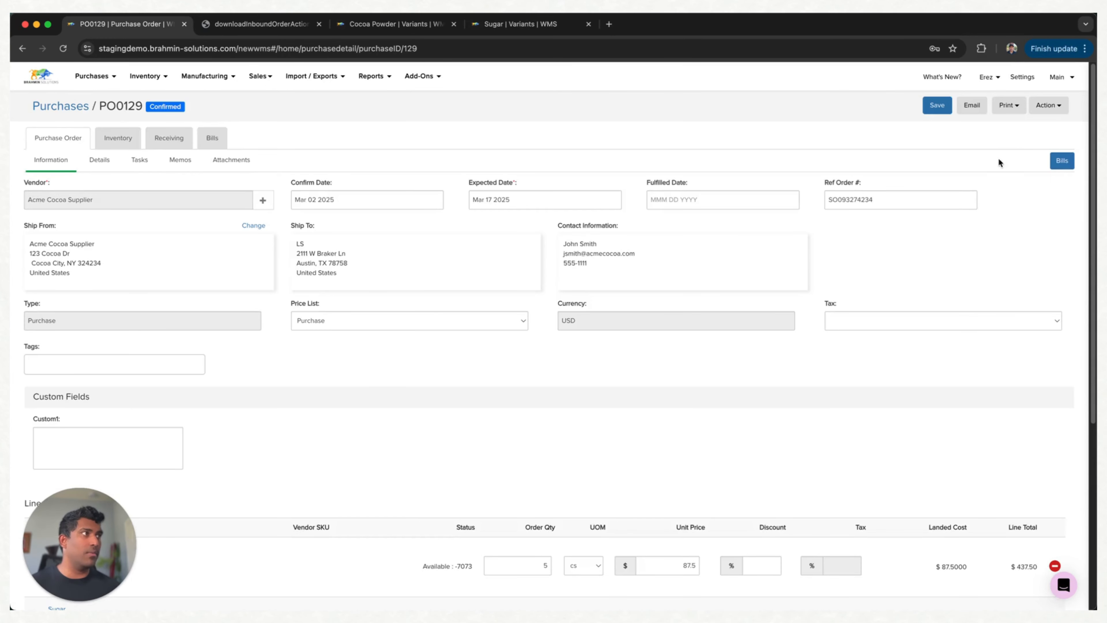
pyautogui.click(932, 109)
pyautogui.scroll(-5, 742, 323)
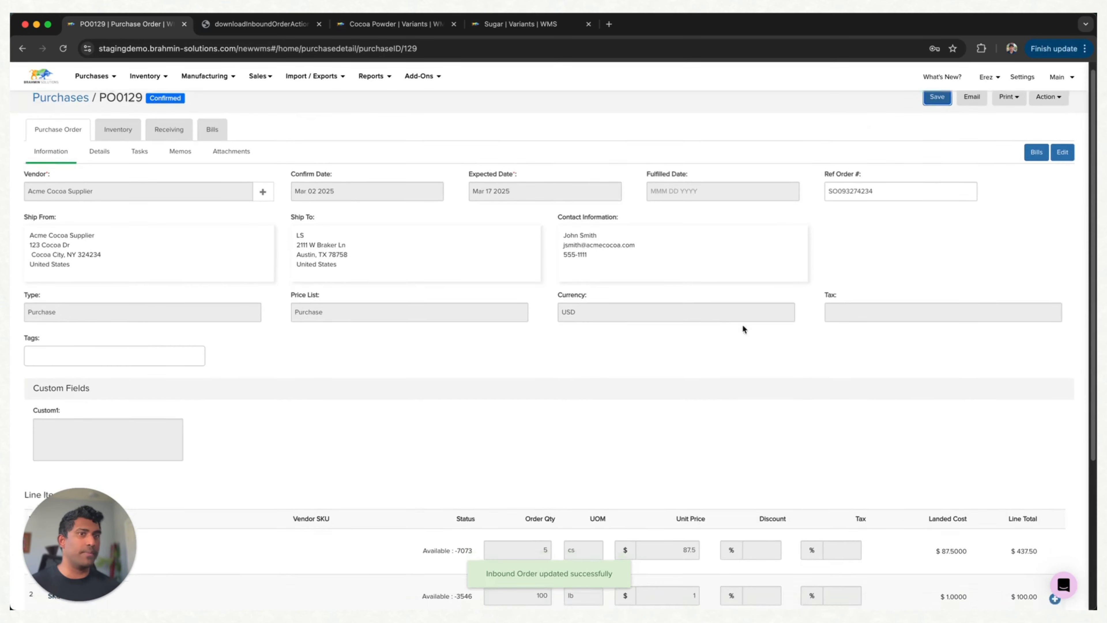
pyautogui.scroll(5, 757, 322)
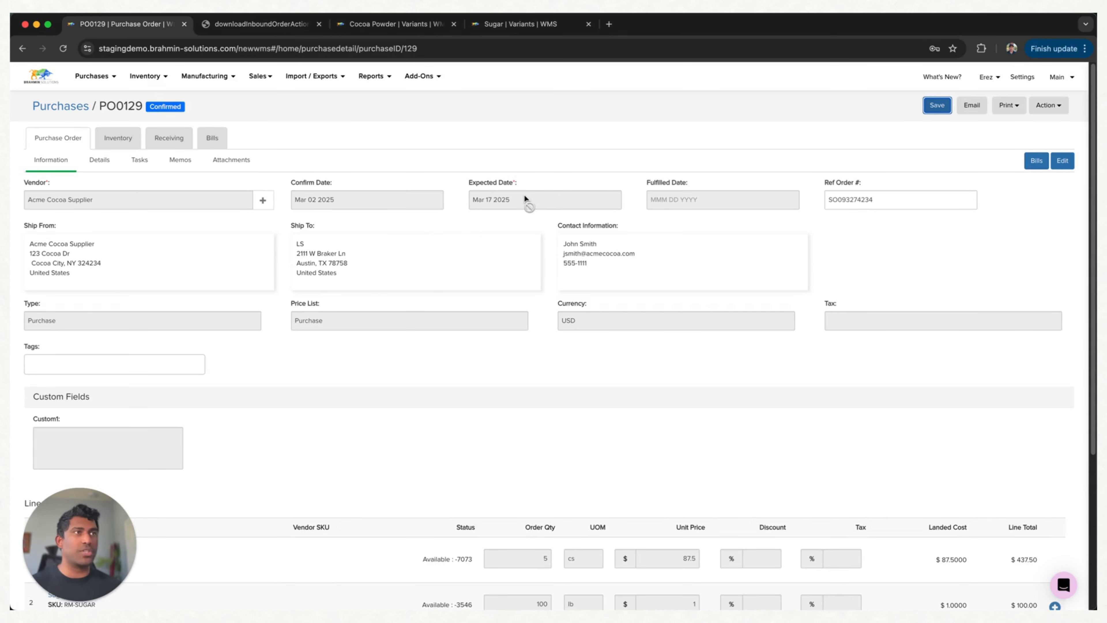
# Add and save a memo on the purchase order reading "PO Expected date changed from March 17th to Apr 1st."
pyautogui.click(186, 164)
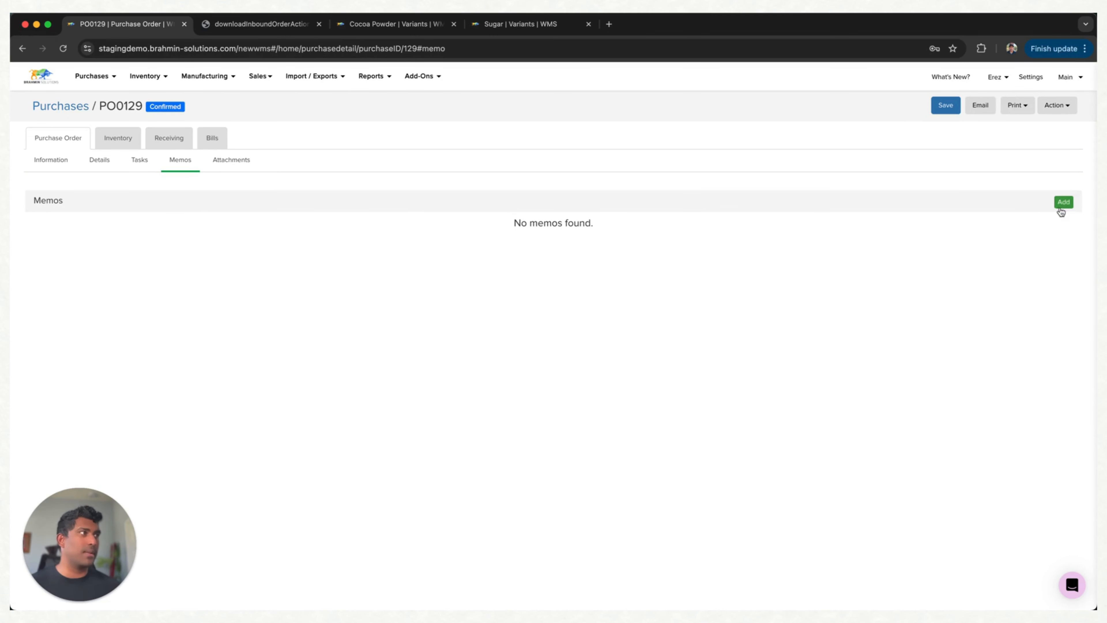
pyautogui.click(1062, 203)
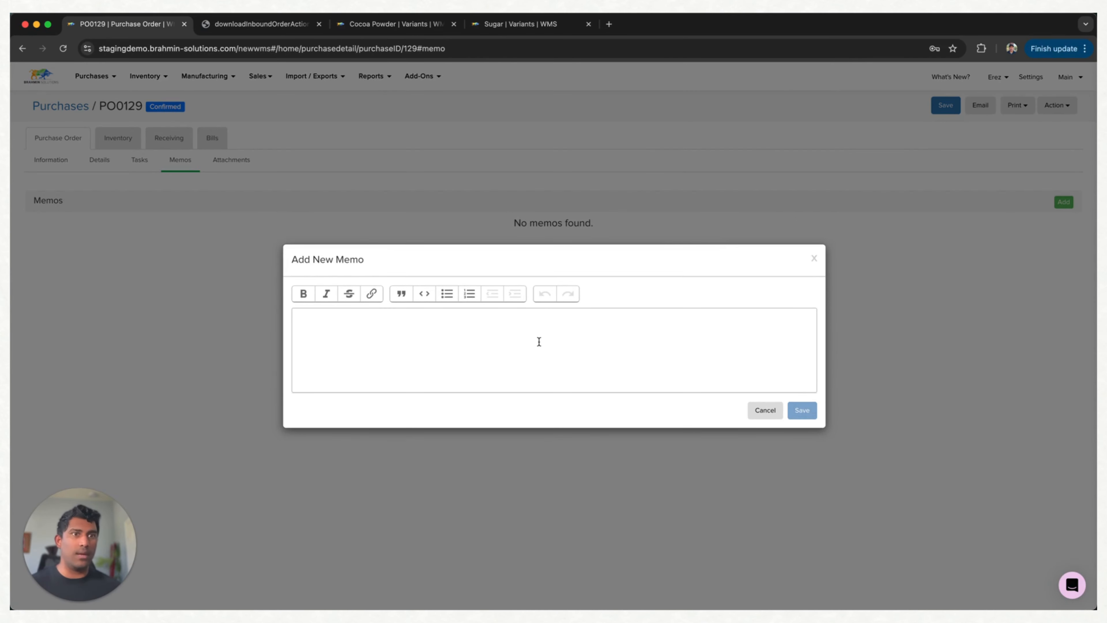
pyautogui.write('PO')
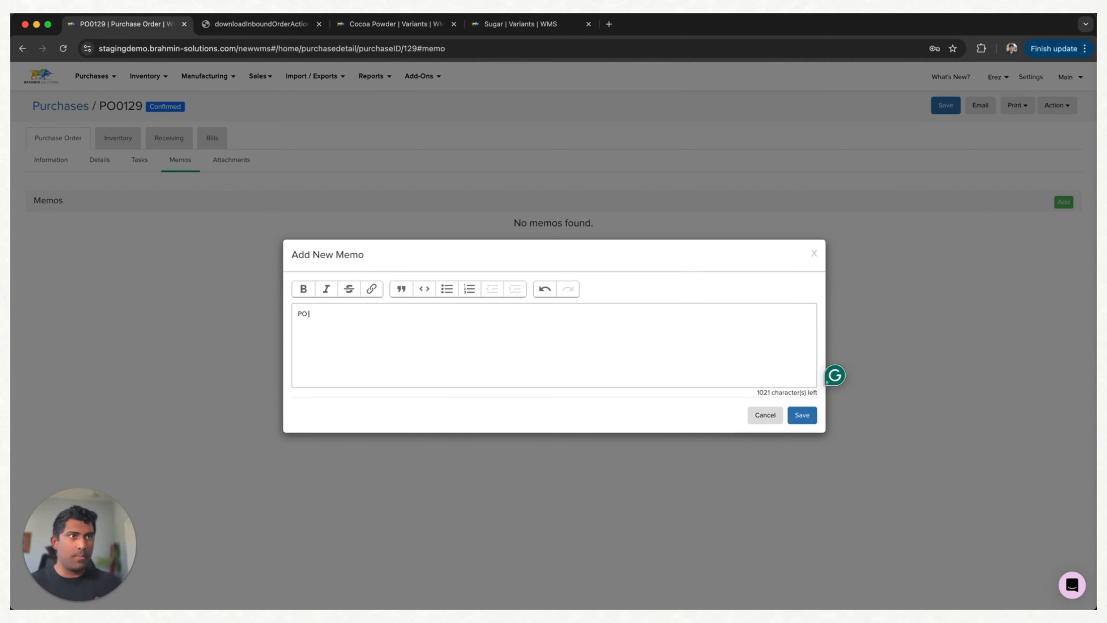
pyautogui.write(' Expected date')
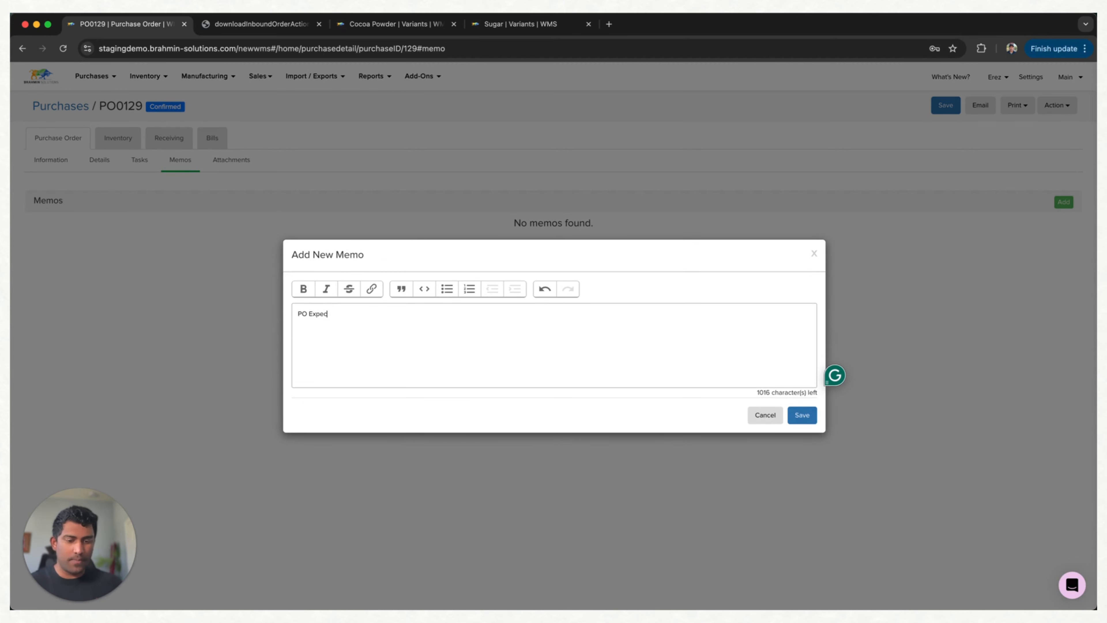
pyautogui.write(' changed from')
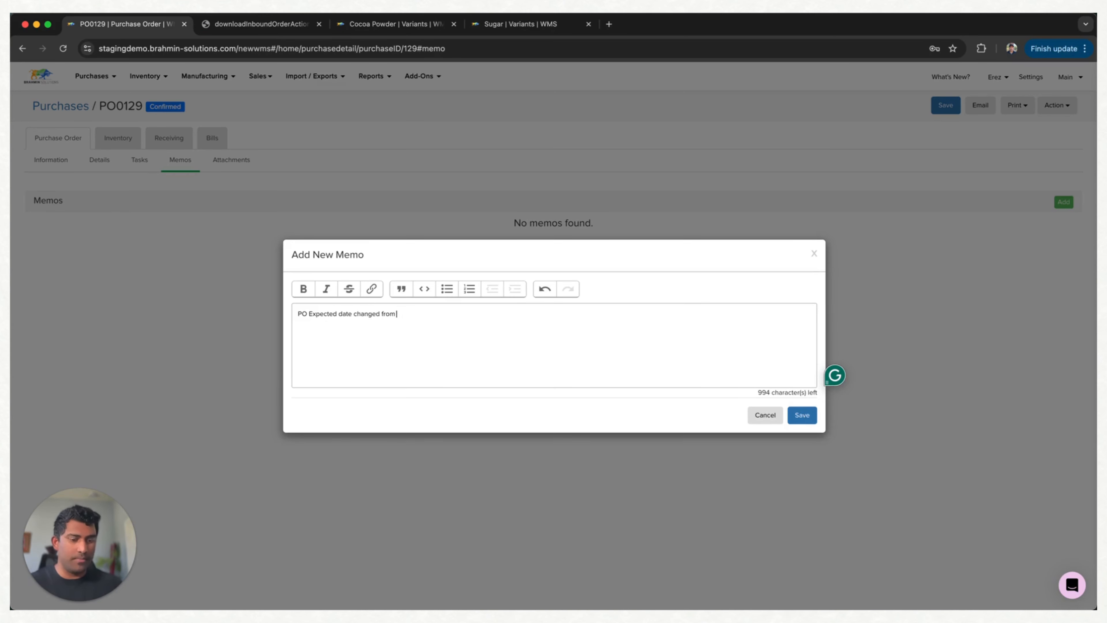
pyautogui.write(' MArhc 17th')
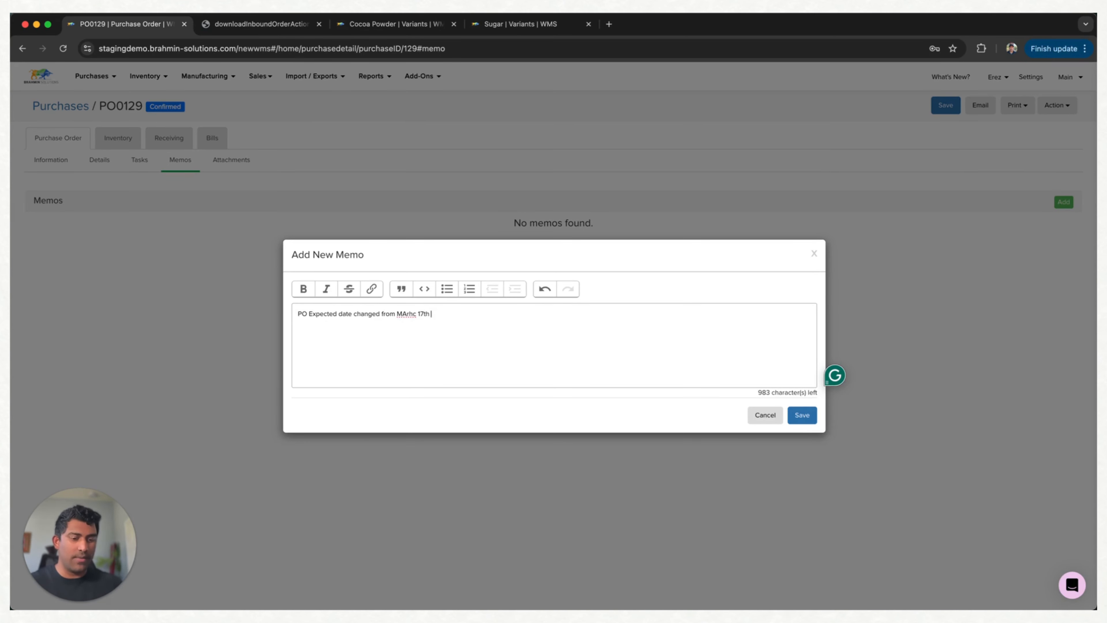
pyautogui.write(' to')
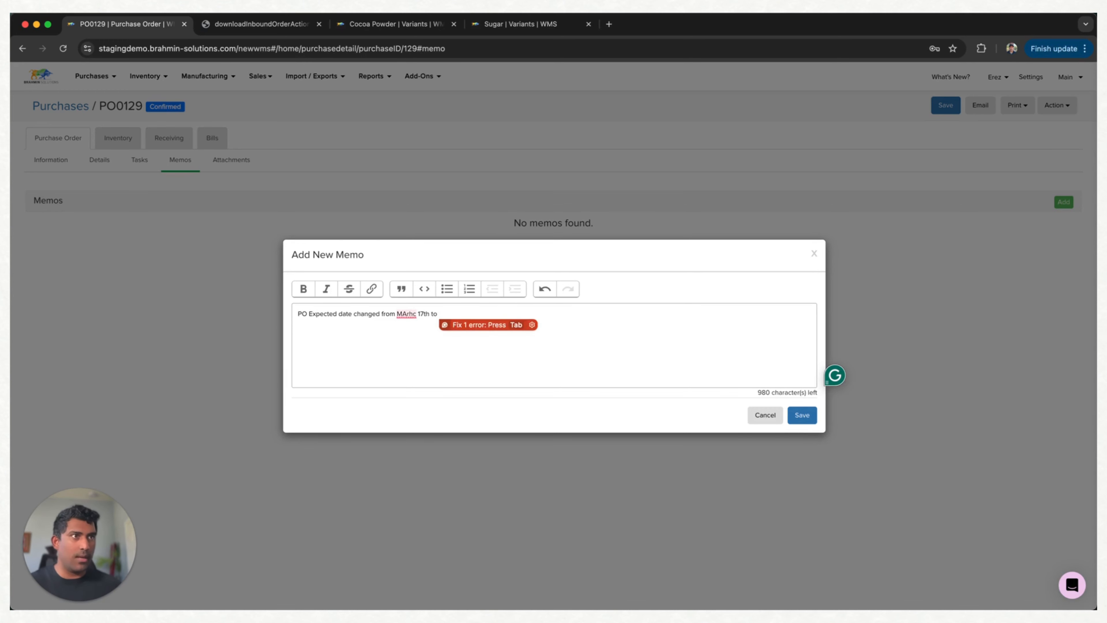
pyautogui.click(407, 314)
pyautogui.click(412, 329)
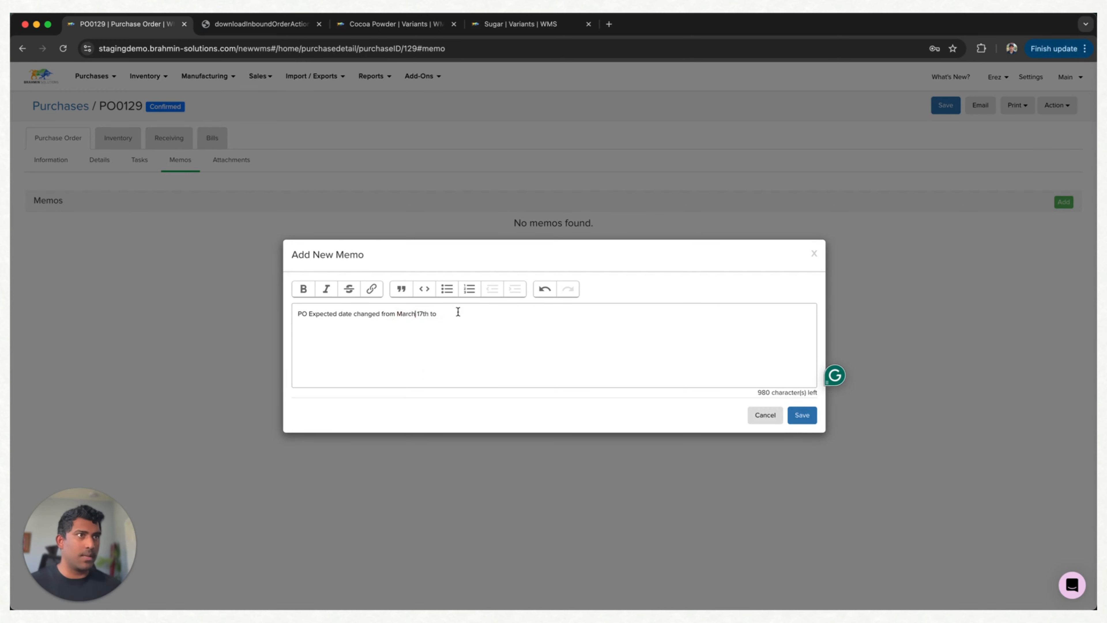
pyautogui.write('A')
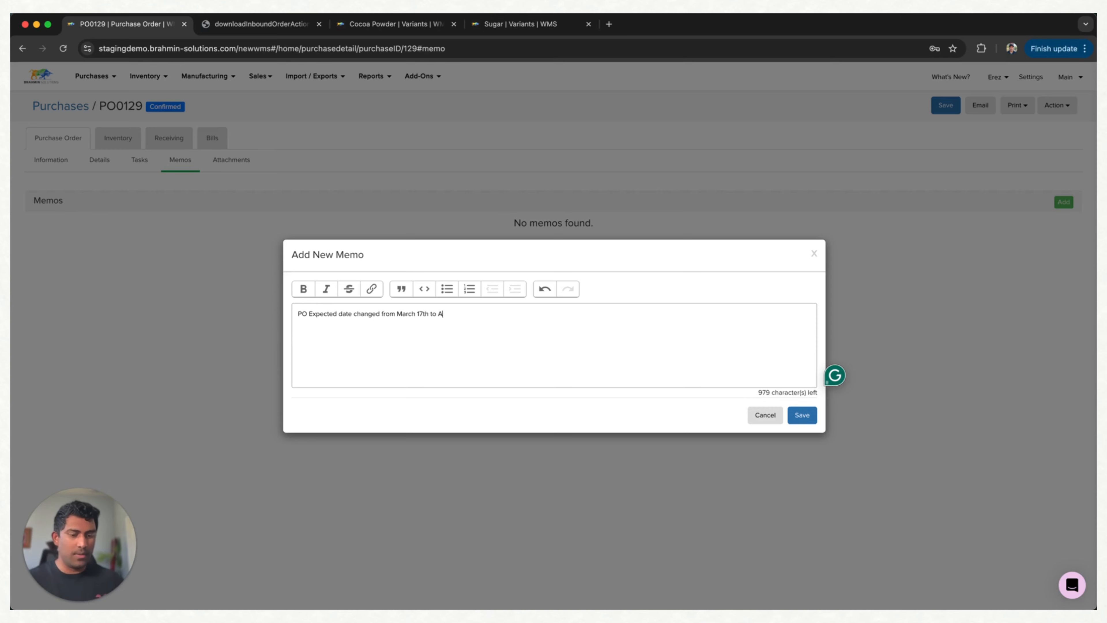
pyautogui.write('pr 1st.')
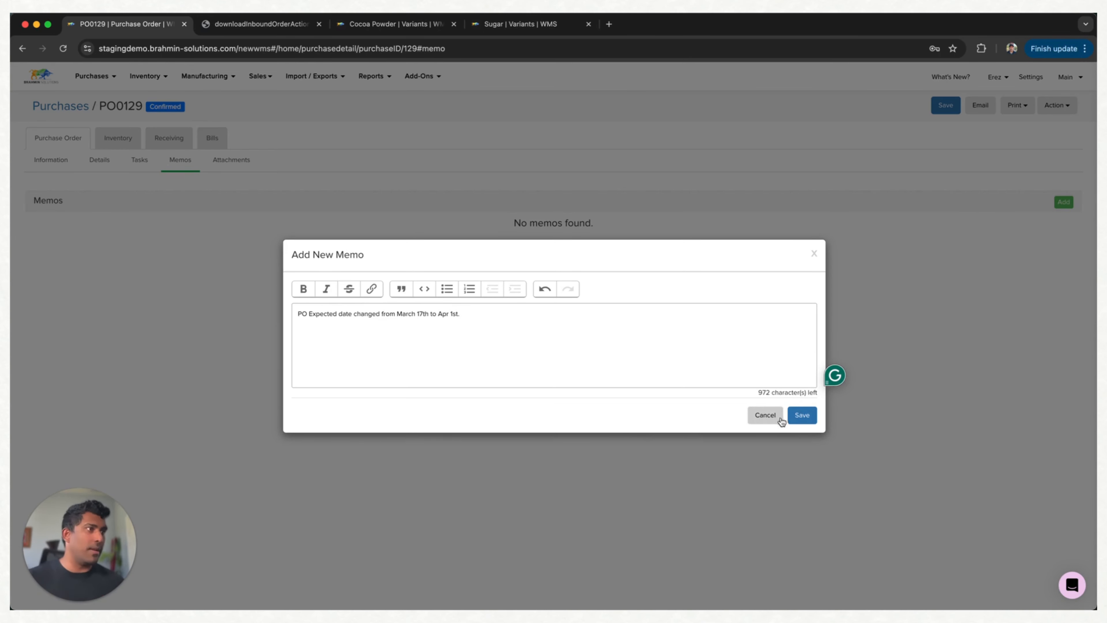
pyautogui.click(801, 414)
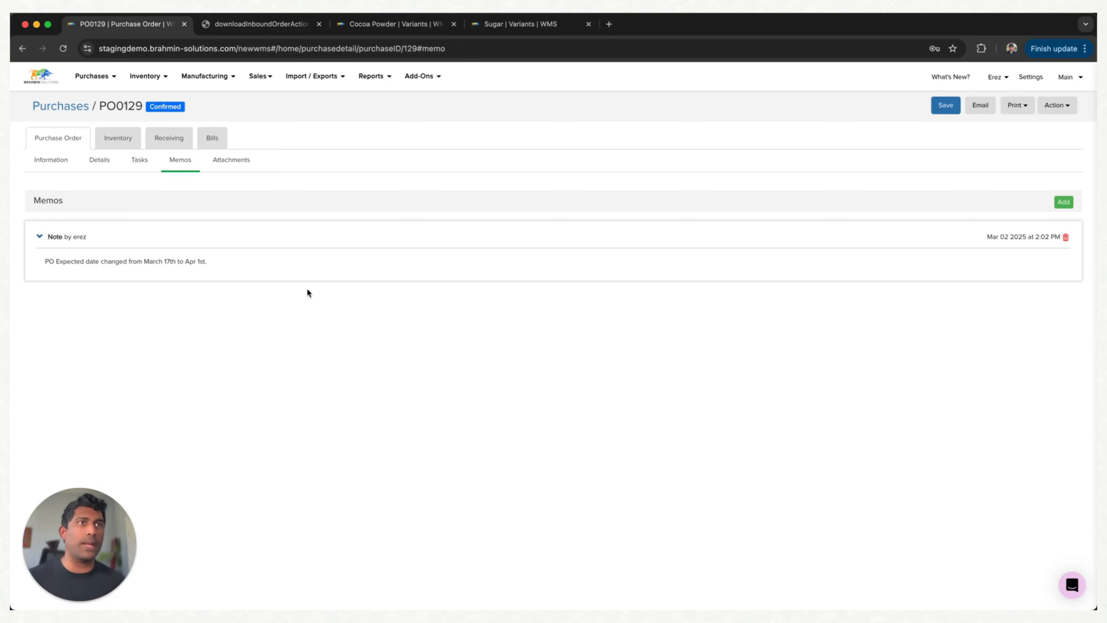
# View the purchase order's attachments and its carrier and term details, and return to its general information
pyautogui.click(223, 158)
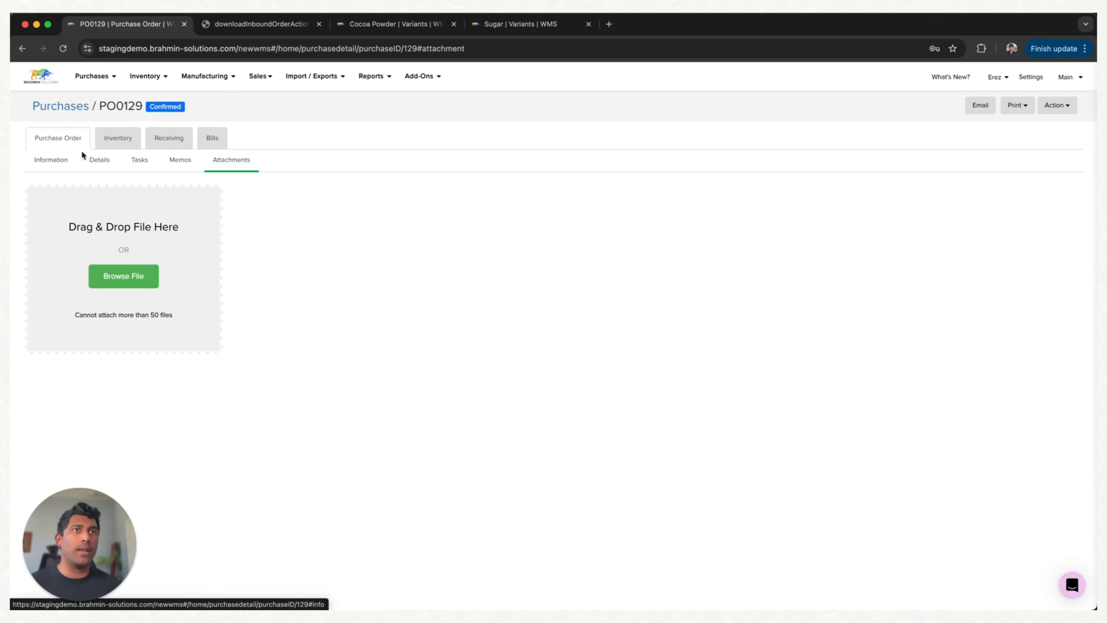
pyautogui.click(90, 161)
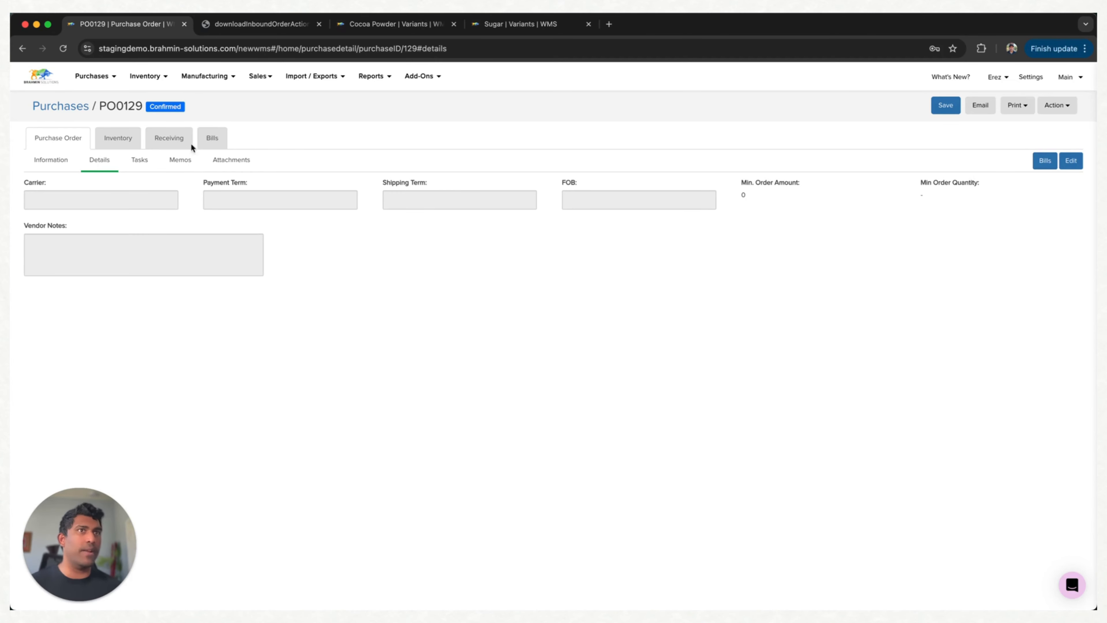
pyautogui.click(51, 160)
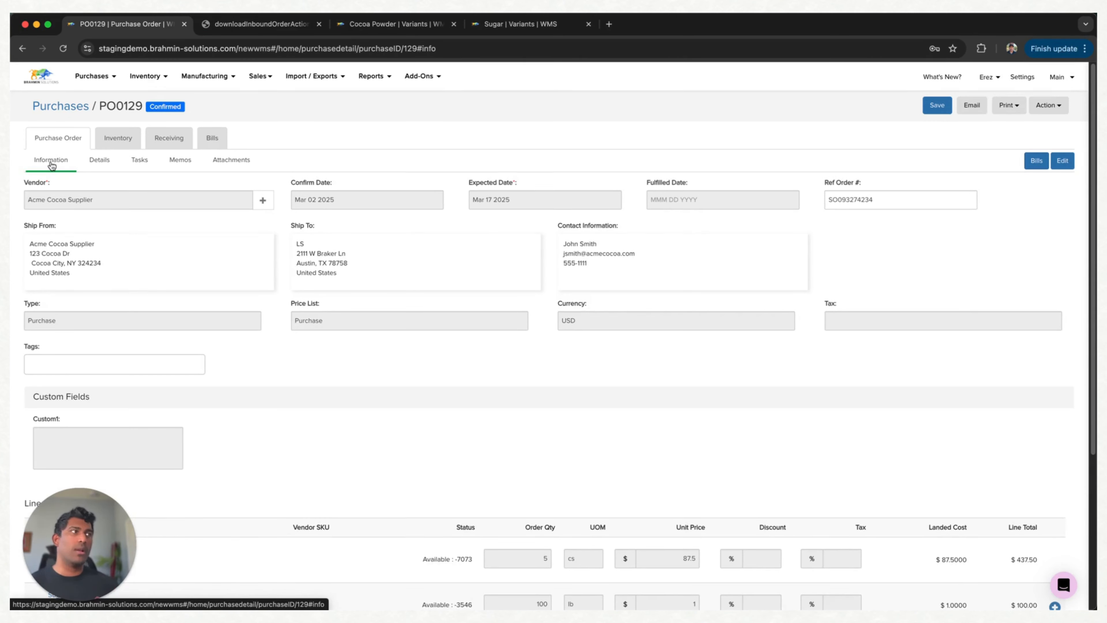
# Unlock the confirmed purchase order for editing, save it again as it is, and show the further actions available for it
pyautogui.click(1062, 168)
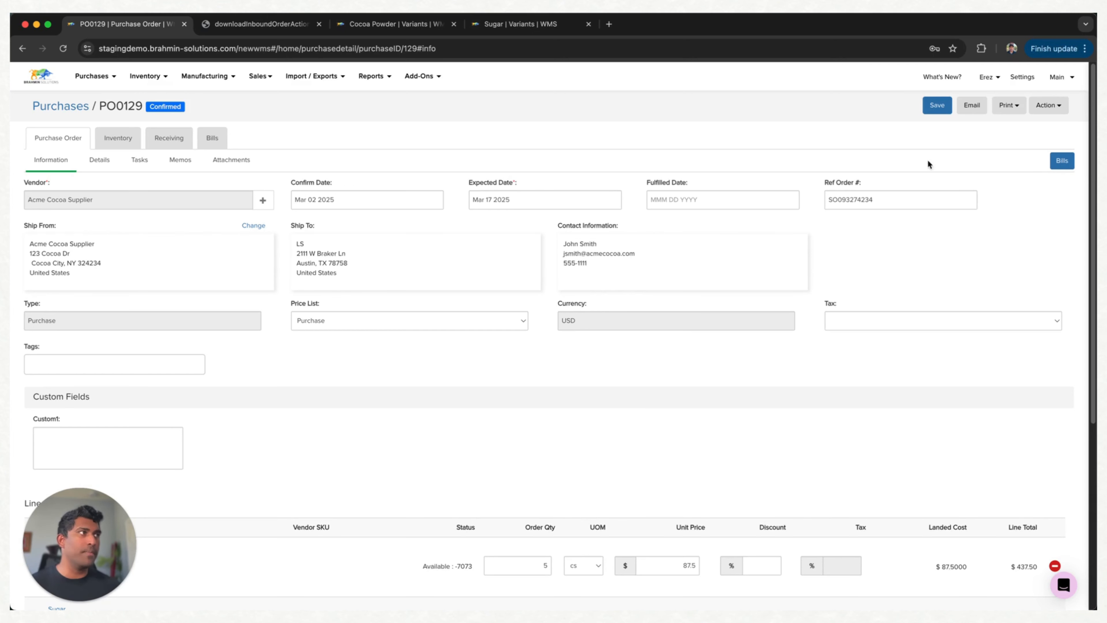
pyautogui.click(937, 105)
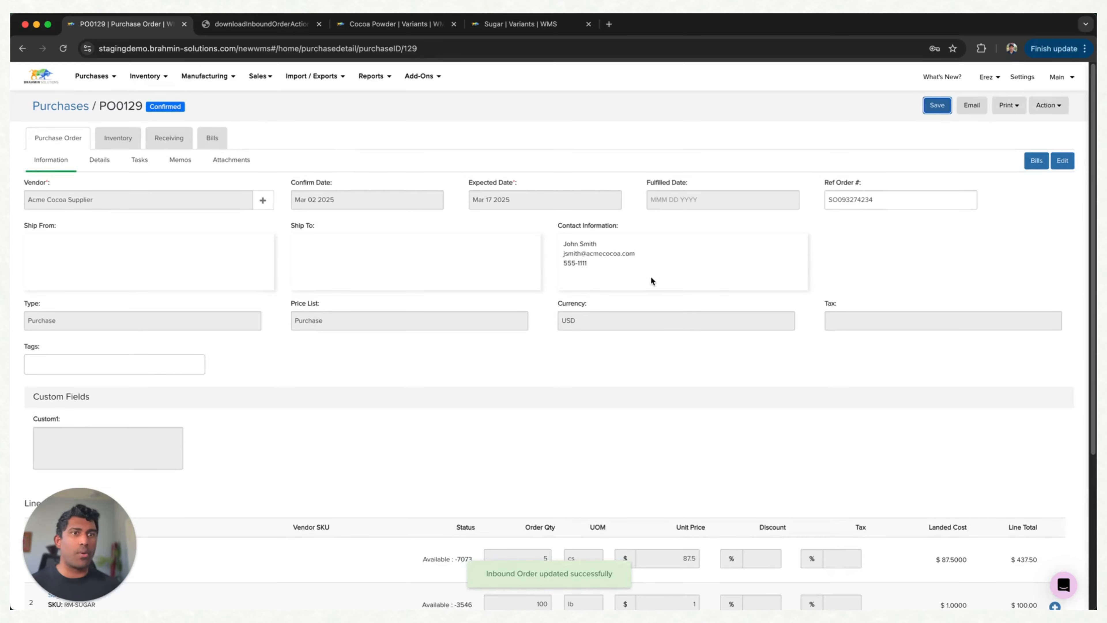
pyautogui.scroll(-5, 652, 280)
pyautogui.scroll(5, 652, 281)
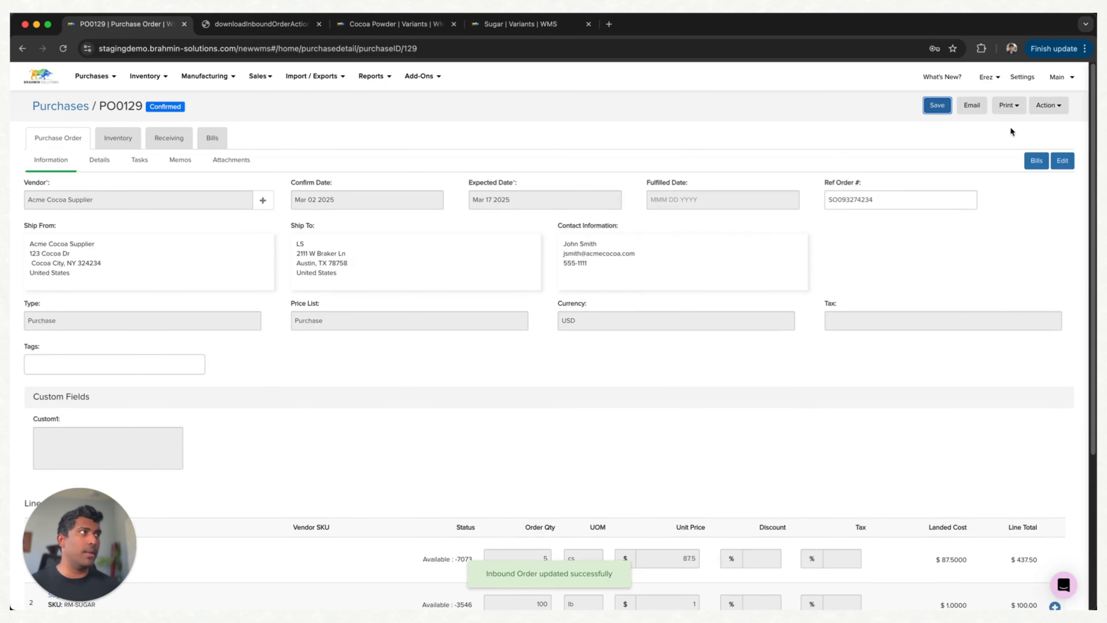
pyautogui.click(1039, 111)
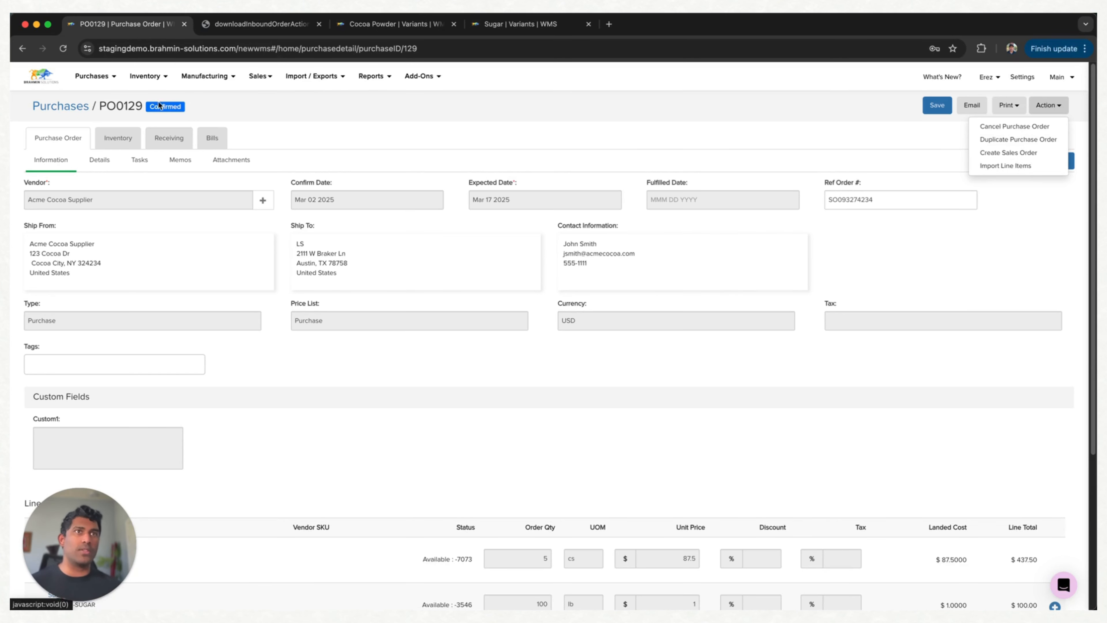
# Open the fulfilled Universal Packaging order created Feb 14 2025 from the purchases list and duplicate it for the same vendor
pyautogui.click(66, 107)
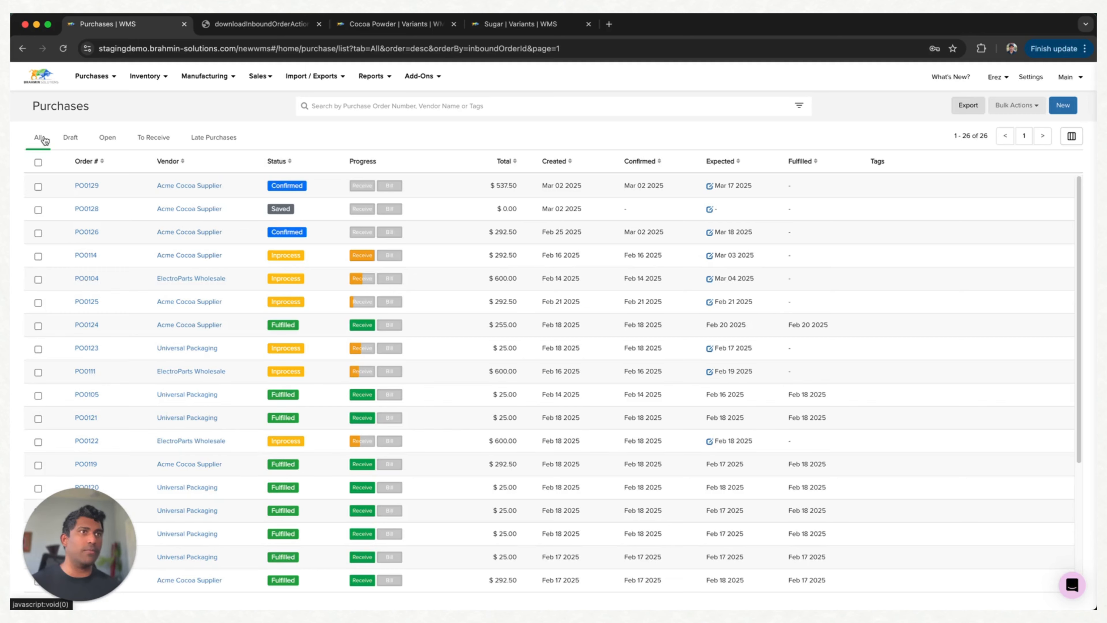
pyautogui.click(87, 395)
pyautogui.scroll(-5, 839, 267)
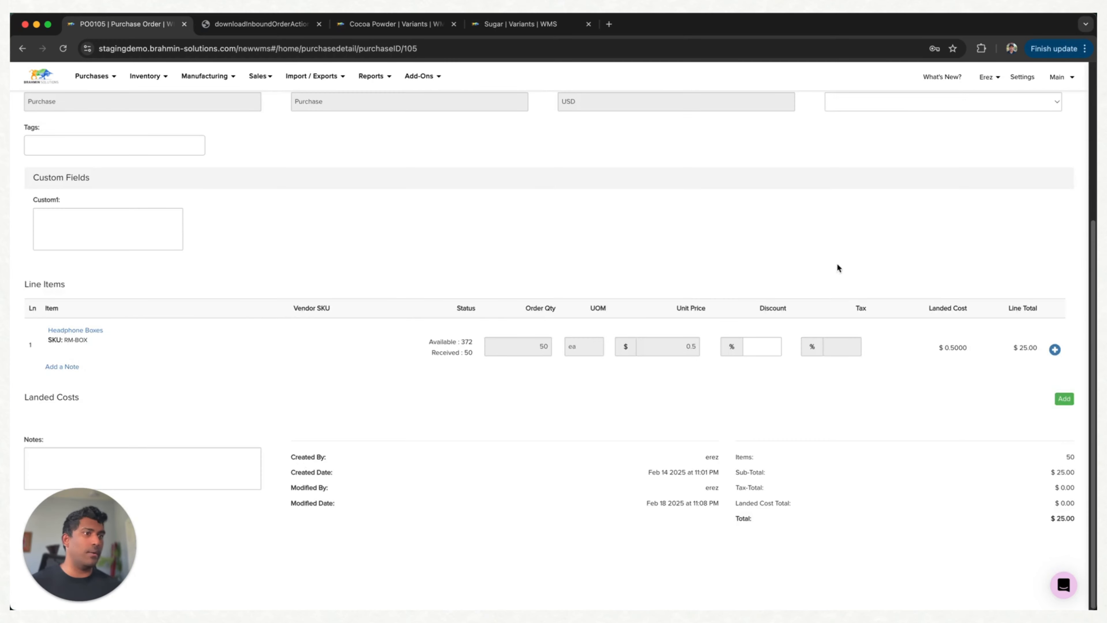
pyautogui.scroll(5, 839, 268)
pyautogui.click(1049, 105)
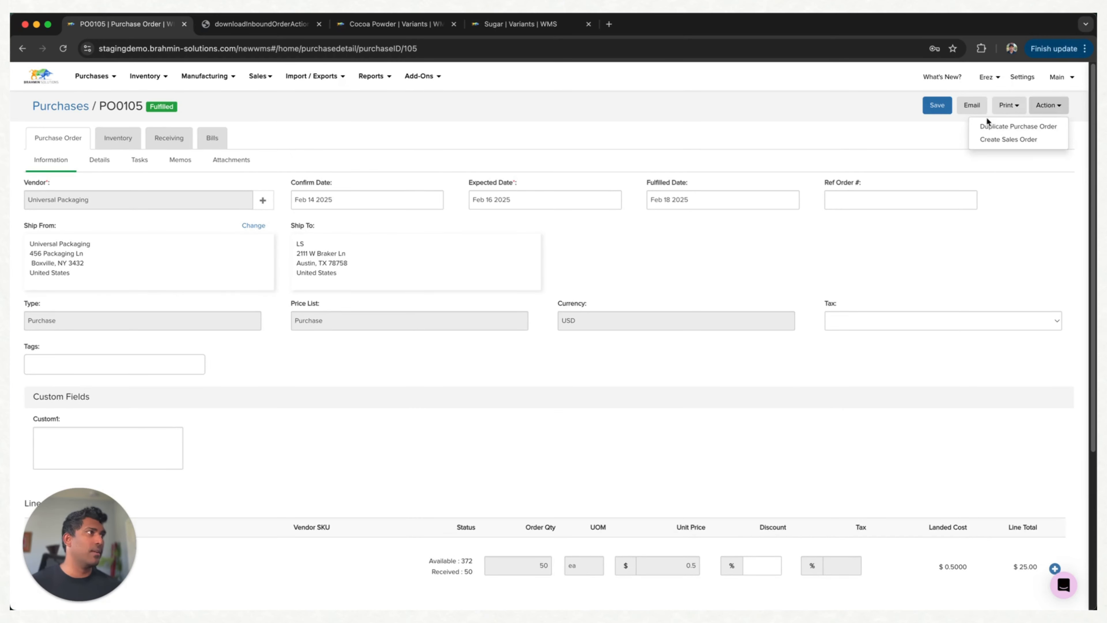
pyautogui.click(998, 126)
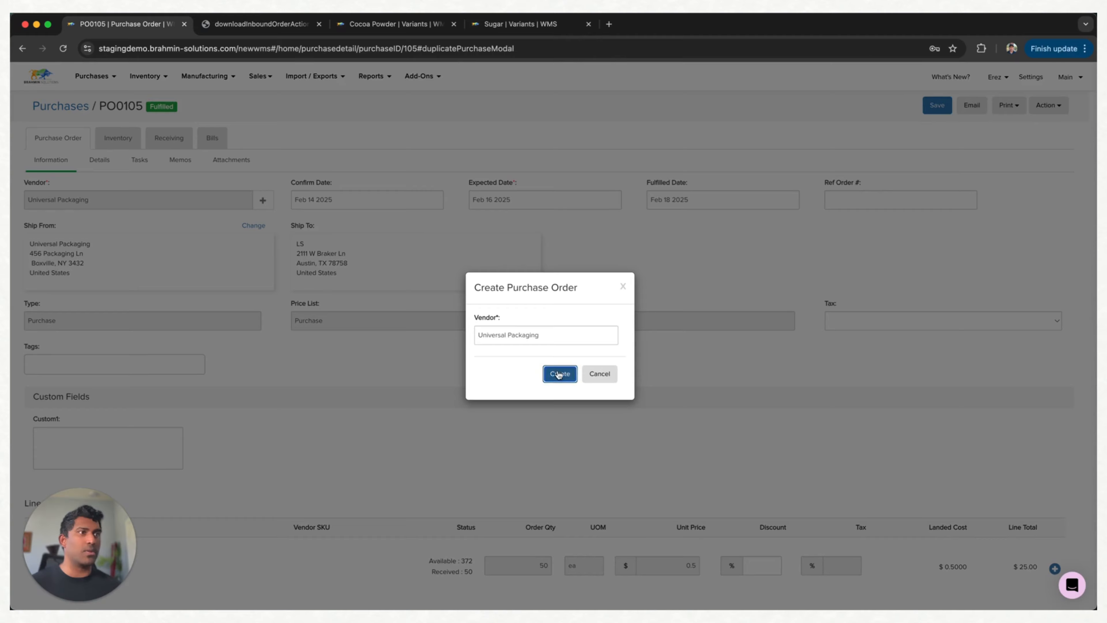
pyautogui.click(559, 374)
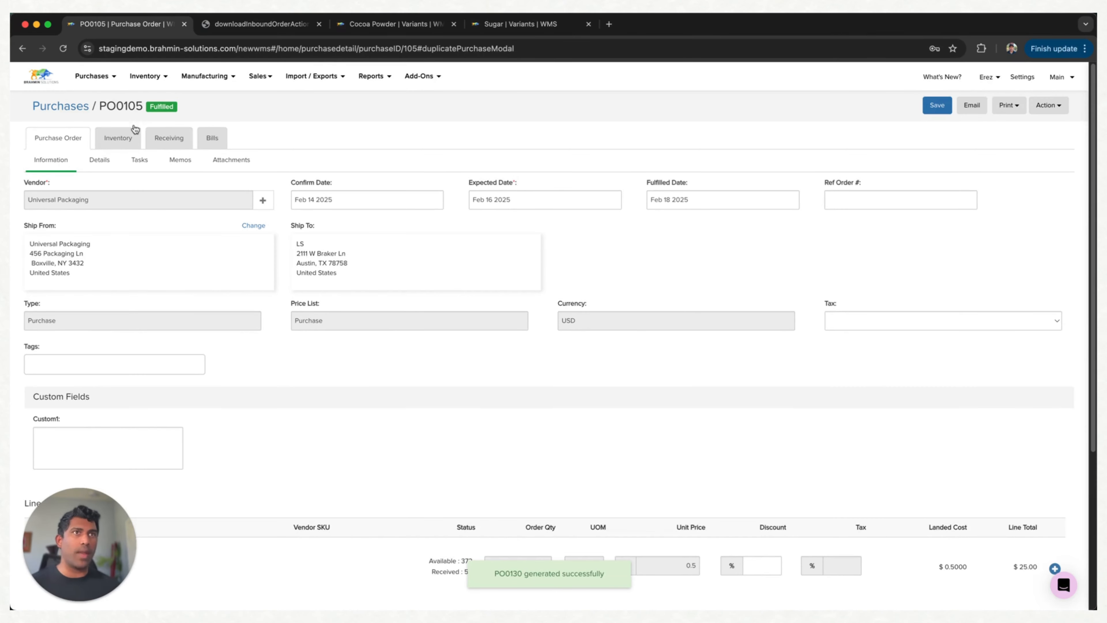